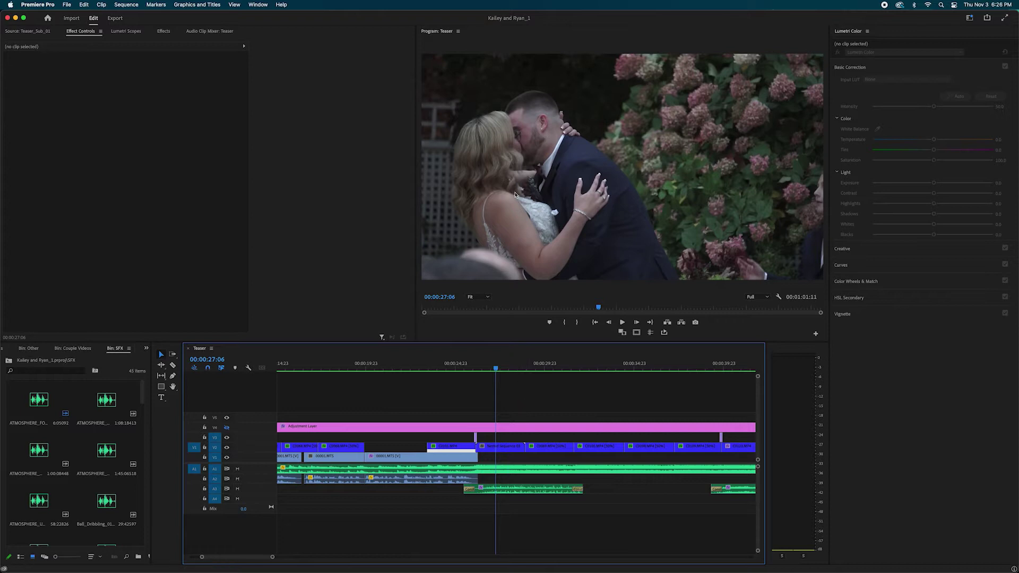
Select the V3 clip under the playhead at 00:00:27:06 and choose the Color workspace
{"action": "left_click", "coordinate": [579, 174]}
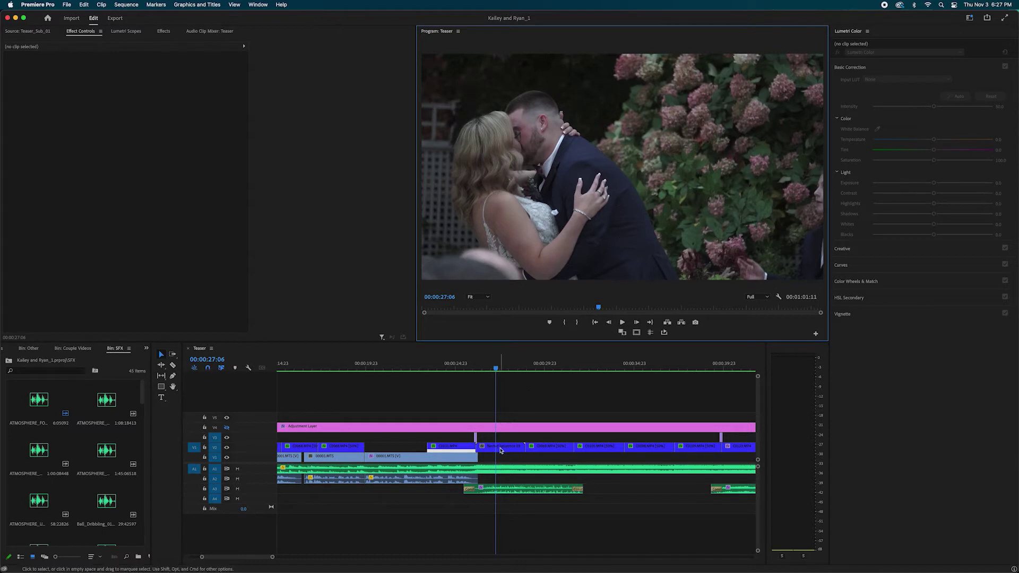
{"action": "left_click", "coordinate": [523, 383]}
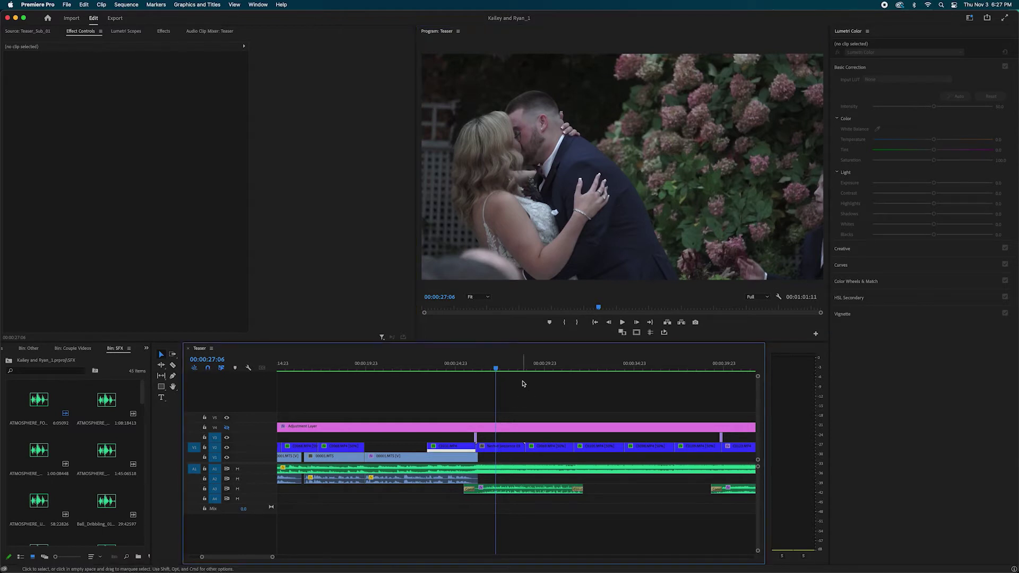
{"action": "left_click", "coordinate": [502, 447]}
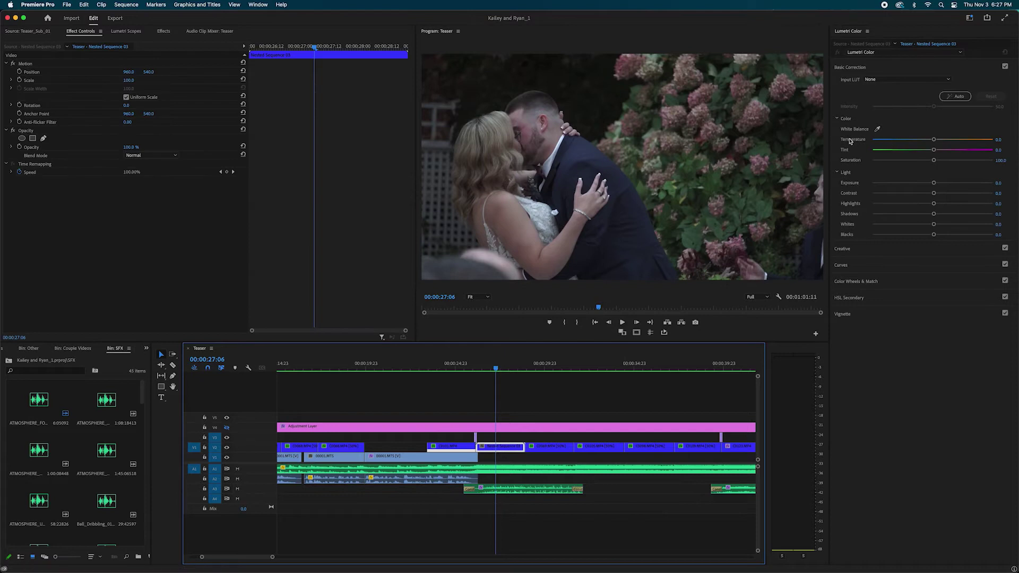
{"action": "left_click", "coordinate": [970, 20]}
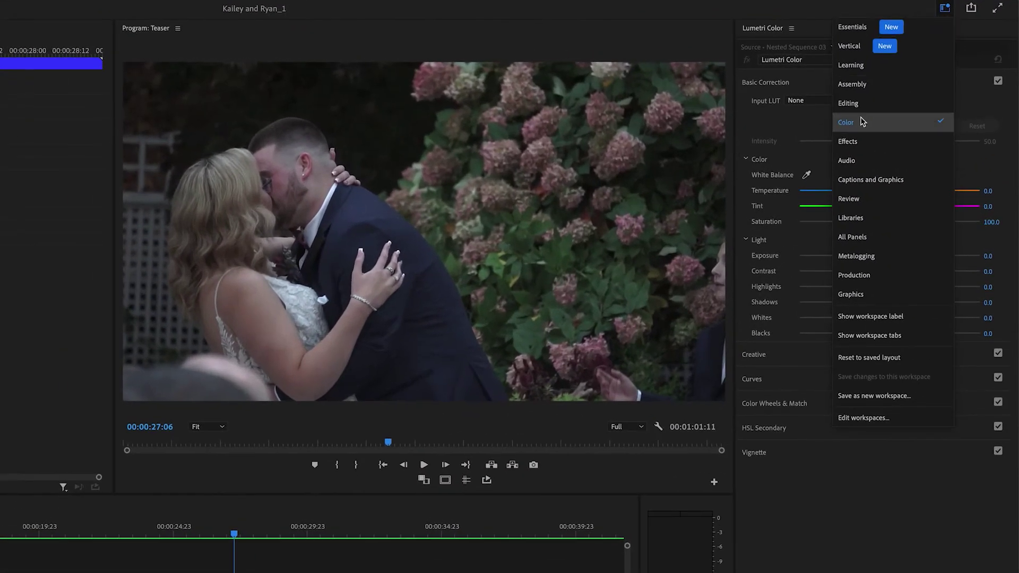
{"action": "left_click", "coordinate": [862, 121]}
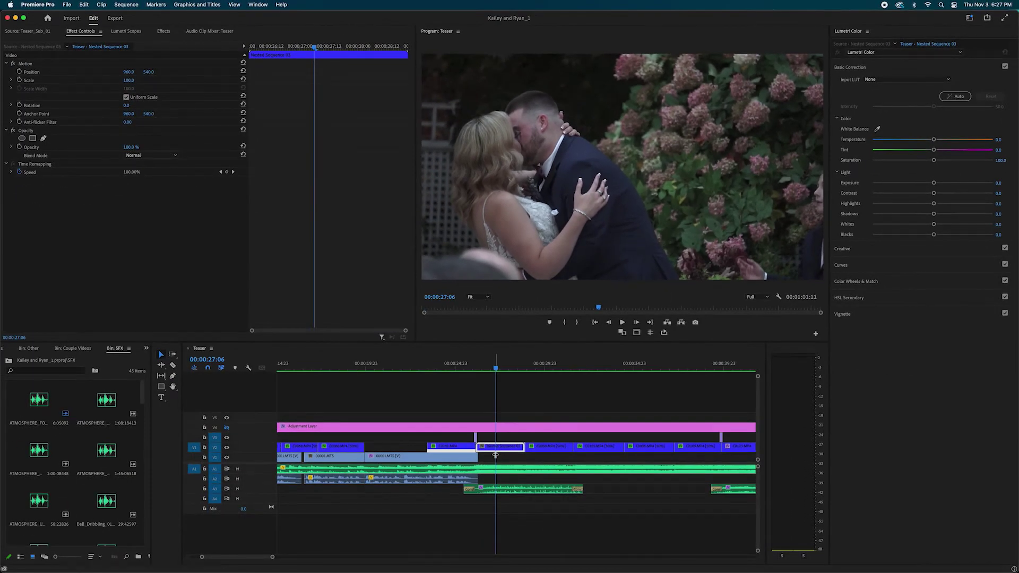
Display the Lumetri Scopes and check that Vectorscope YUV and Waveform (RGB) are enabled
{"action": "left_click", "coordinate": [125, 32]}
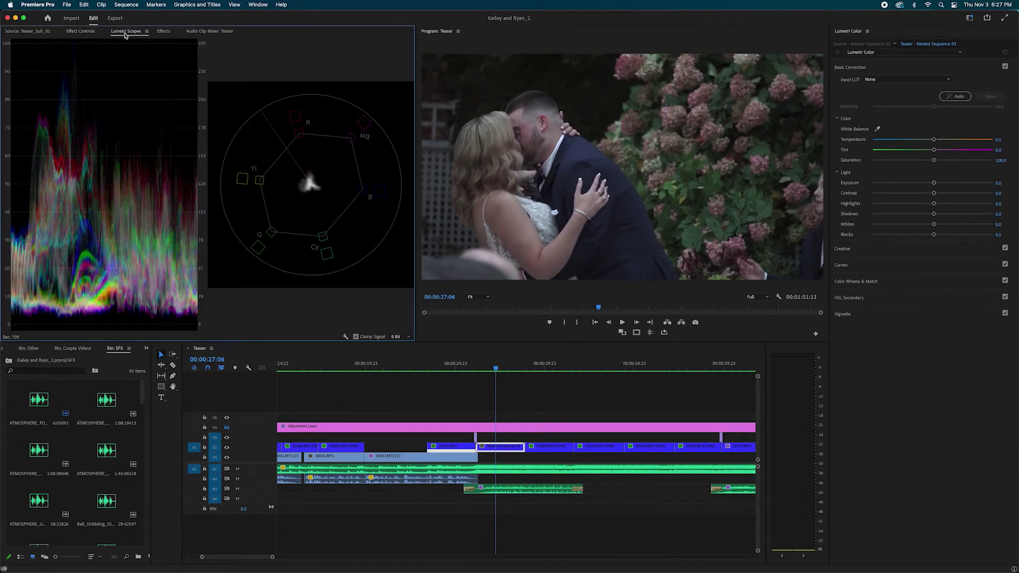
{"action": "left_click", "coordinate": [517, 467]}
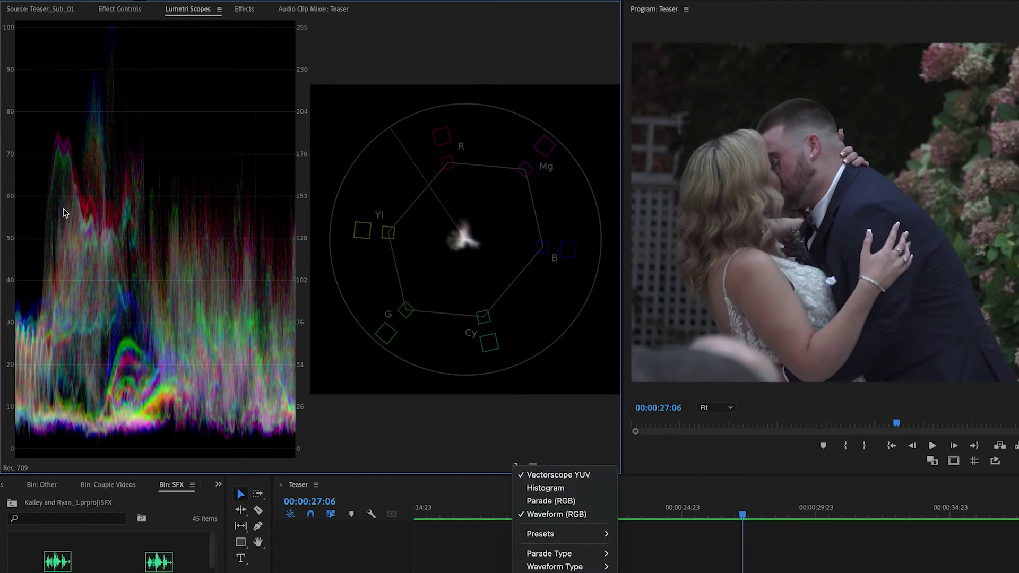
{"action": "left_click", "coordinate": [426, 447]}
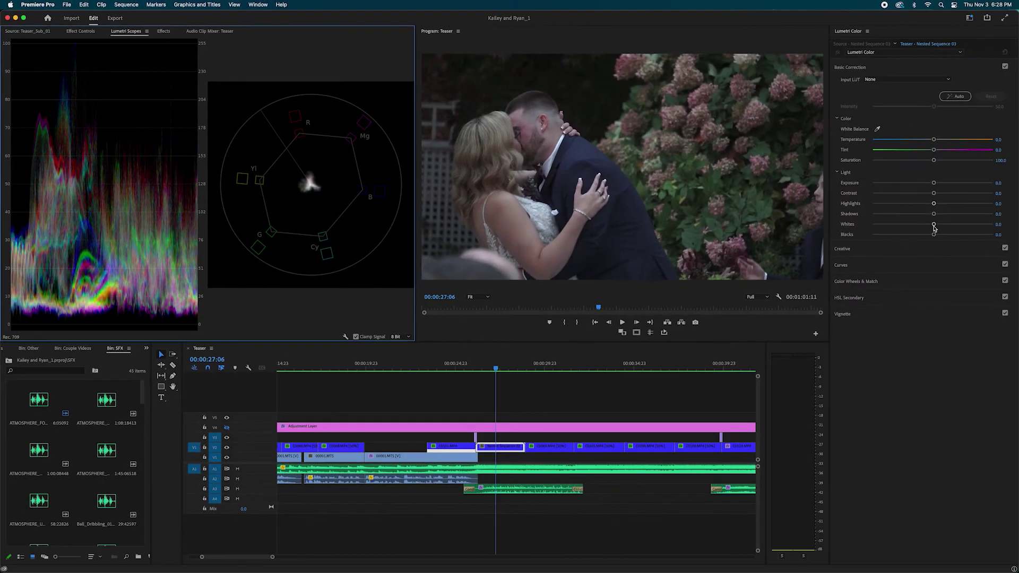
Adjust the clip's basic tones: Whites to 22.8, Shadows to -12.2 and Highlights to 47.9
{"action": "left_click_drag", "start_coordinate": [934, 225], "coordinate": [946, 225]}
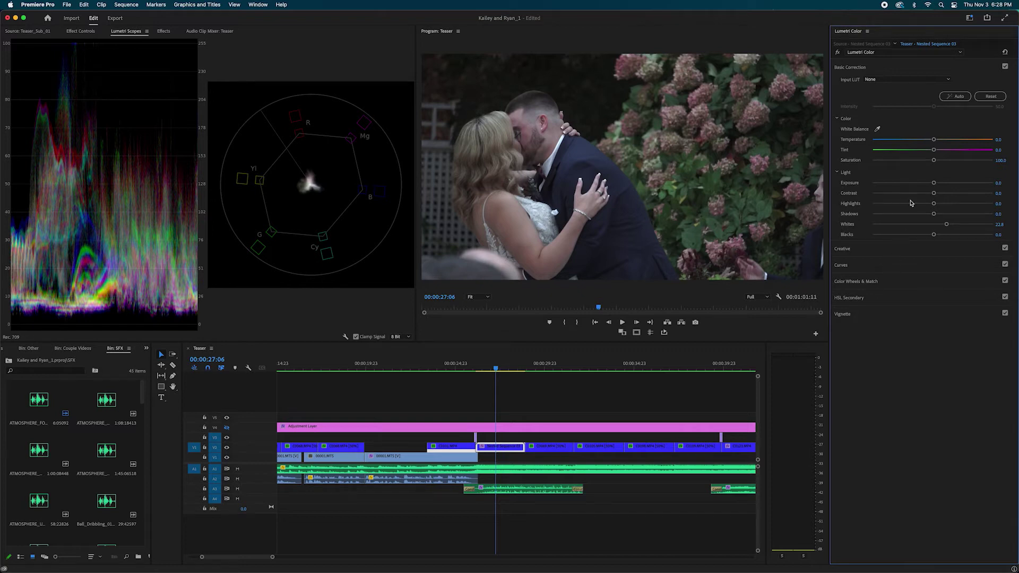
{"action": "left_click_drag", "start_coordinate": [931, 216], "coordinate": [924, 215]}
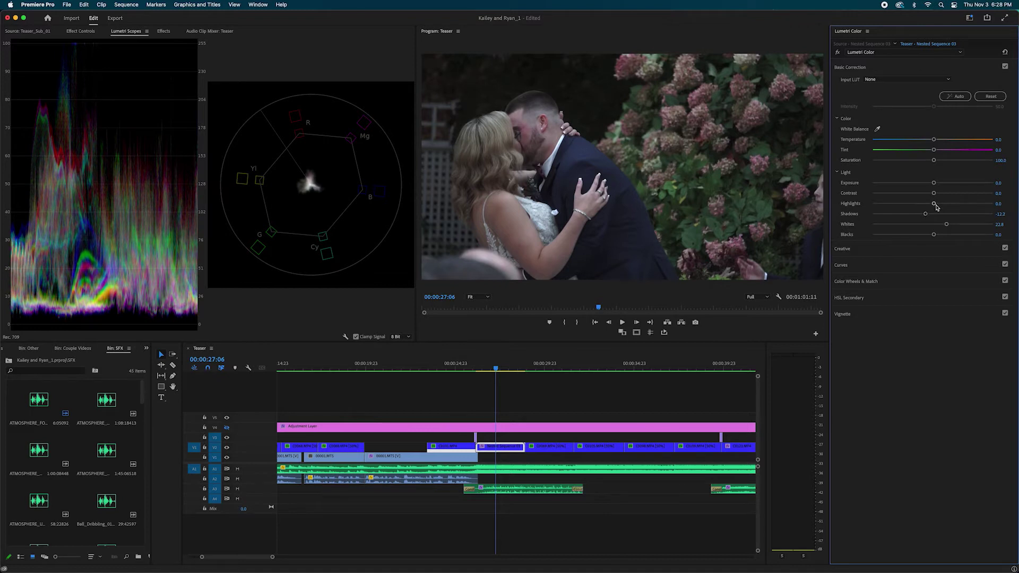
{"action": "left_click_drag", "start_coordinate": [933, 205], "coordinate": [962, 202]}
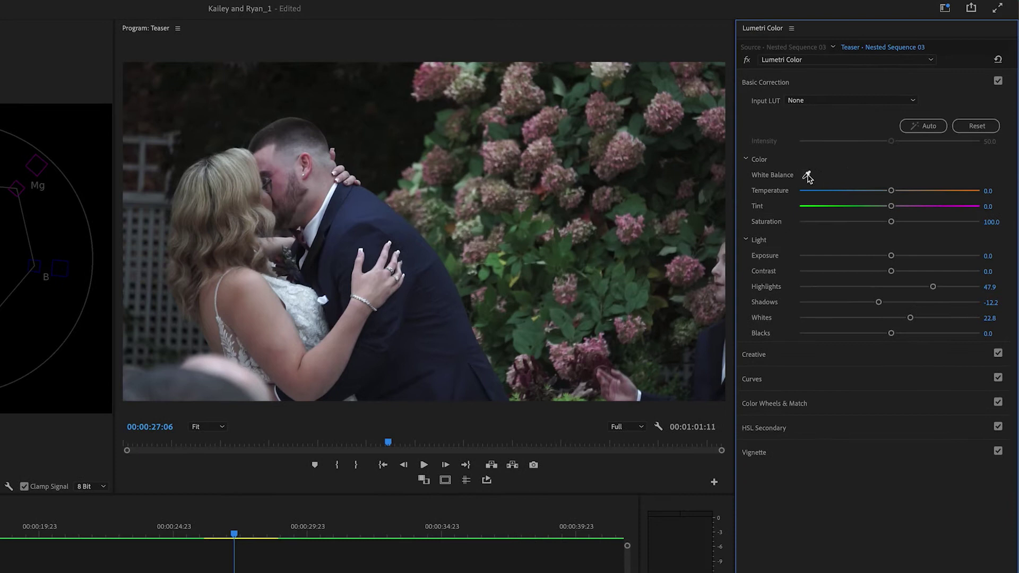
White-balance the clip from the bride's white dress with Temperature set to 15, and lower Blacks to -1.0
{"action": "left_click", "coordinate": [807, 176]}
{"action": "left_click", "coordinate": [295, 299]}
{"action": "left_click_drag", "start_coordinate": [911, 191], "coordinate": [903, 191]}
{"action": "left_click", "coordinate": [987, 192]}
{"action": "type", "text": "15"}
{"action": "key", "text": "Return"}
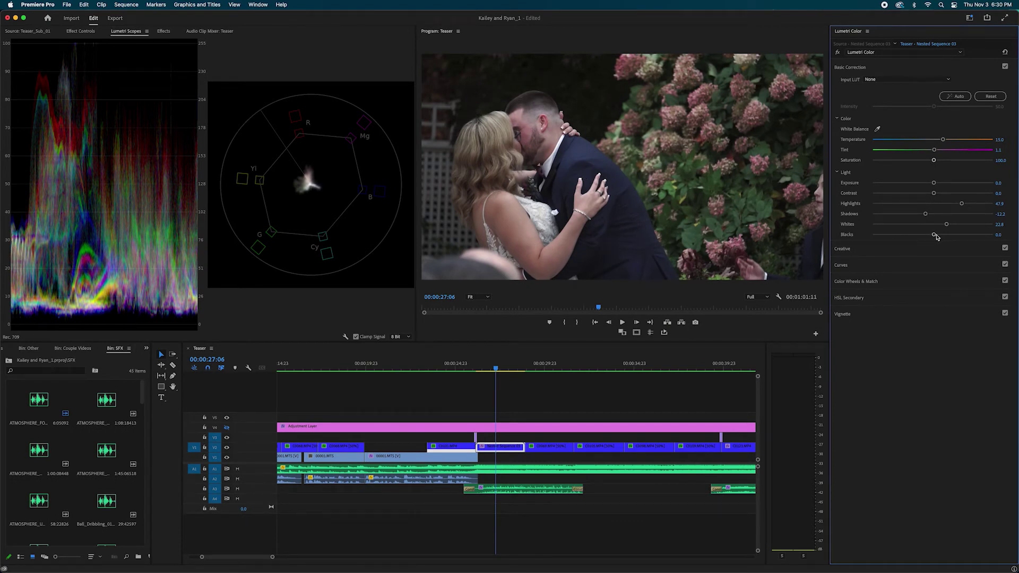
{"action": "left_click_drag", "start_coordinate": [935, 237], "coordinate": [932, 235]}
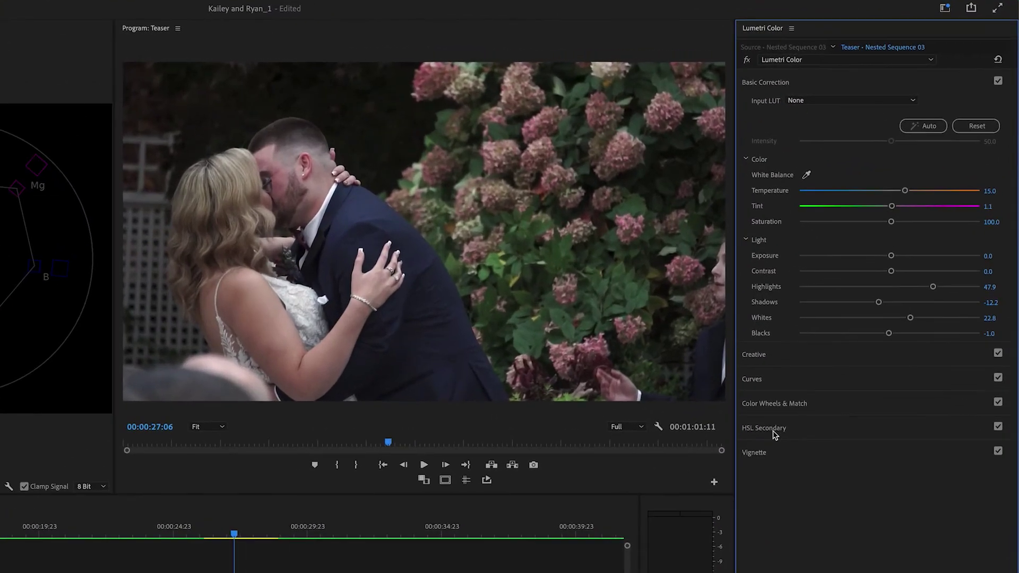
Set the HSL Secondary key color from the skin of the bride's arm and show the Color/Gray mask
{"action": "left_click", "coordinate": [856, 303]}
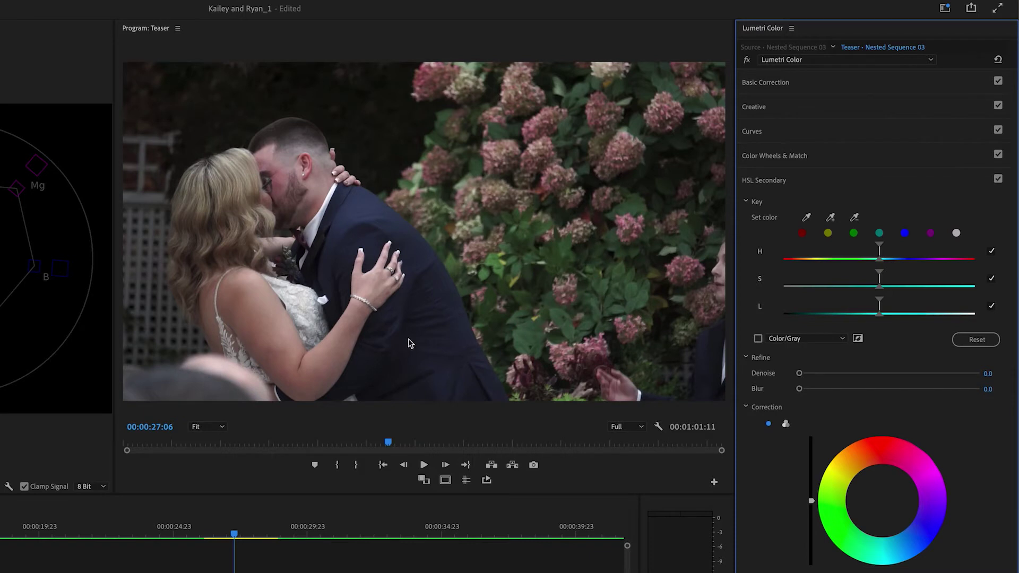
{"action": "left_click", "coordinate": [806, 218]}
{"action": "left_click", "coordinate": [261, 300]}
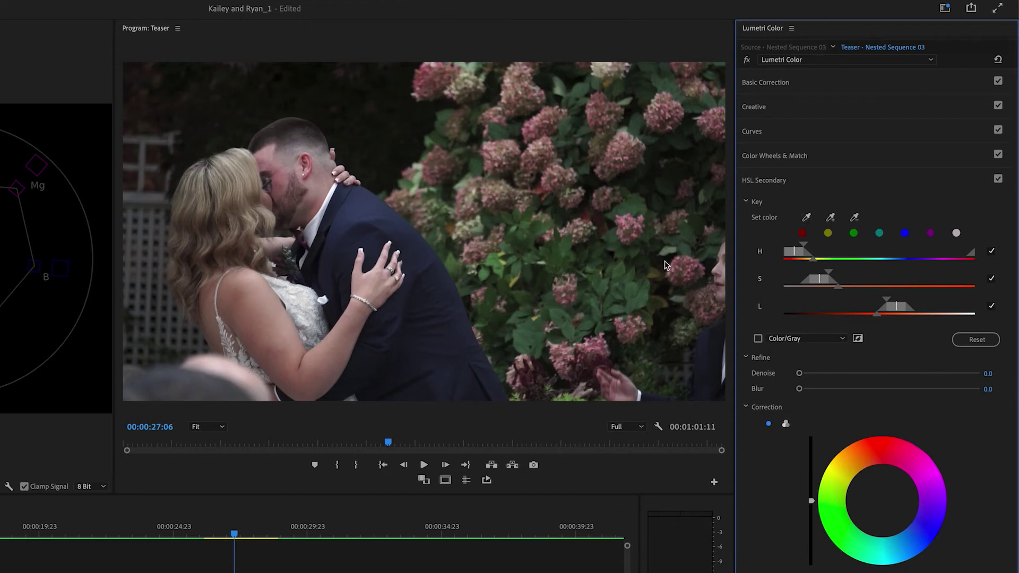
{"action": "left_click", "coordinate": [757, 339]}
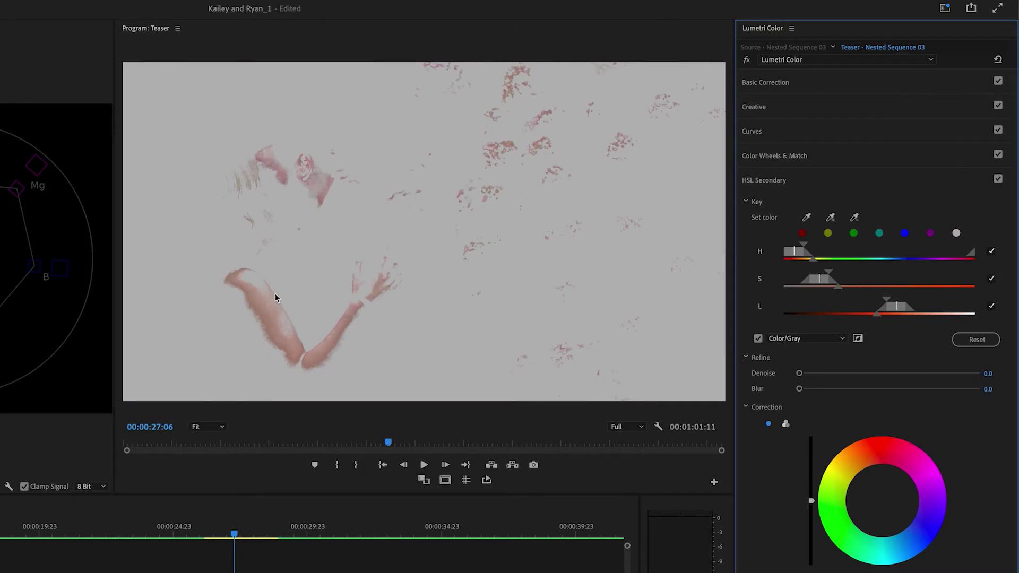
Add the skin tones of the bride's shoulder and the groom's face to the HSL key
{"action": "left_click", "coordinate": [830, 219]}
{"action": "left_click", "coordinate": [250, 275]}
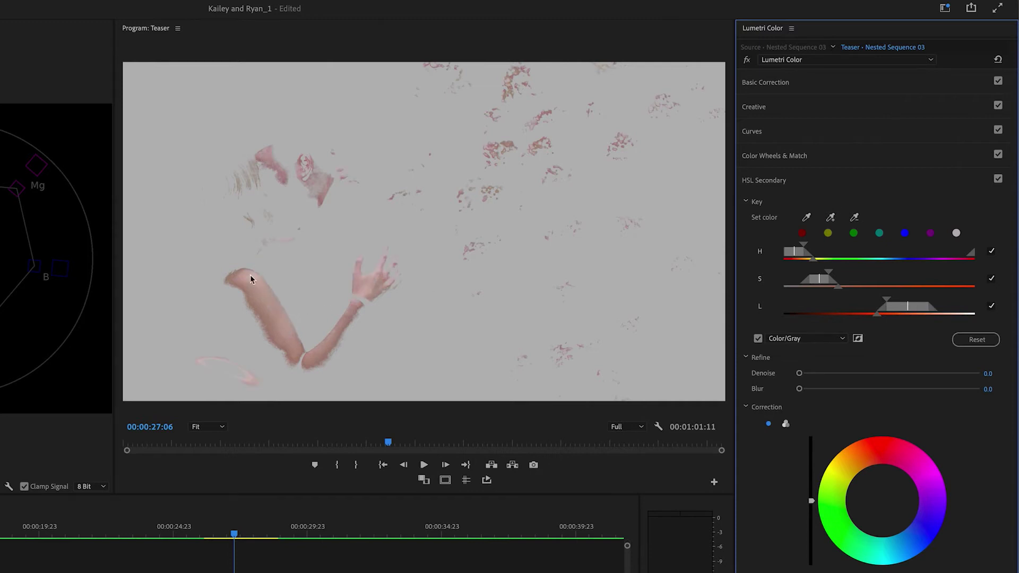
{"action": "left_click", "coordinate": [831, 219]}
{"action": "left_click", "coordinate": [291, 186]}
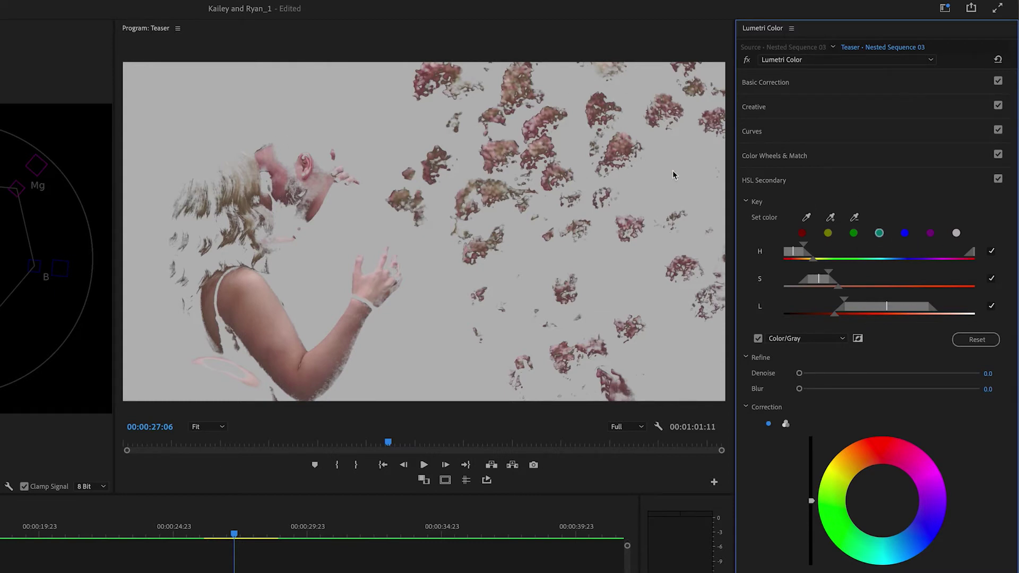
{"action": "left_click", "coordinate": [855, 218]}
{"action": "left_click", "coordinate": [497, 148]}
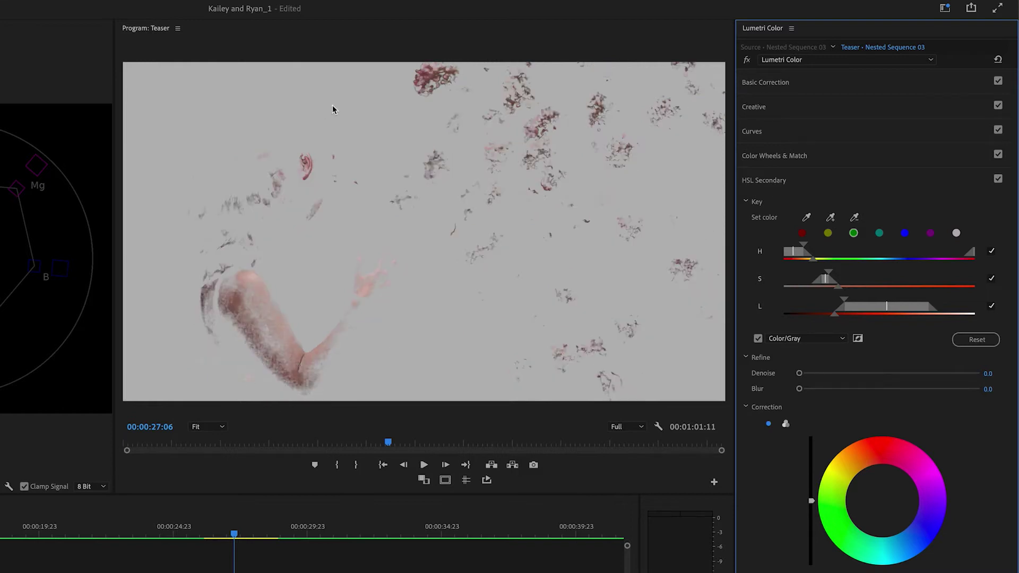
{"action": "key", "text": "ctrl+z"}
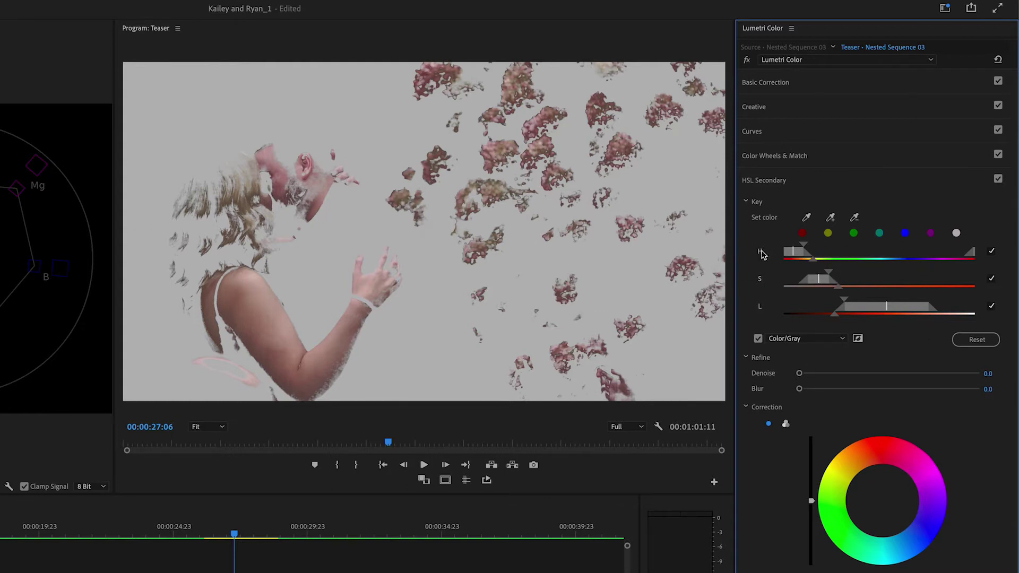
Narrow the key's hue range, trim its saturation range slightly and shift its luminance range a little brighter
{"action": "mouse_move", "coordinate": [808, 249]}
{"action": "left_mouse_down"}
{"action": "mouse_move", "coordinate": [838, 248]}
{"action": "mouse_move", "coordinate": [803, 255]}
{"action": "left_mouse_up"}
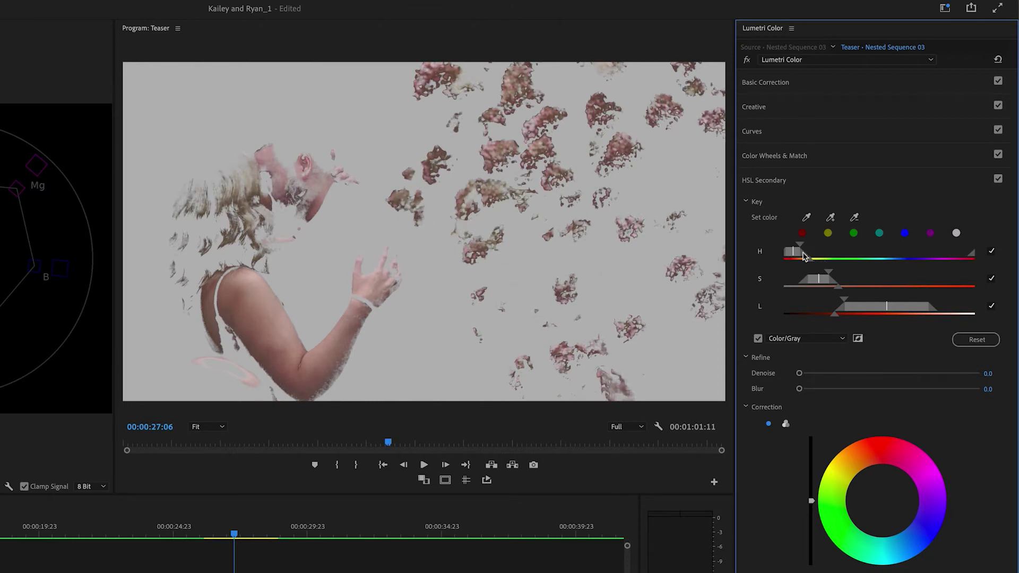
{"action": "left_click_drag", "start_coordinate": [804, 256], "coordinate": [795, 255]}
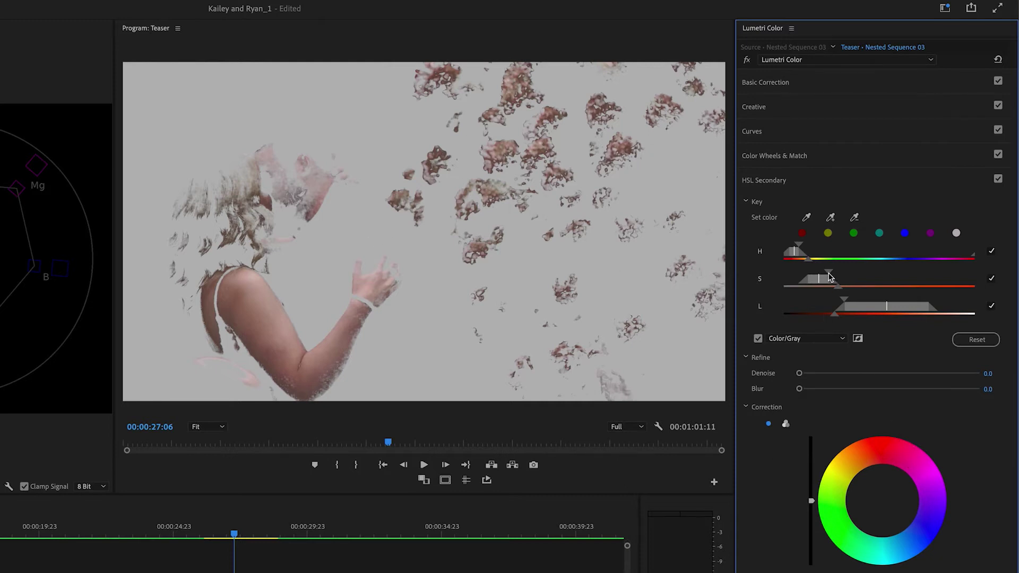
{"action": "mouse_move", "coordinate": [829, 276]}
{"action": "left_mouse_down"}
{"action": "mouse_move", "coordinate": [839, 276]}
{"action": "mouse_move", "coordinate": [826, 276]}
{"action": "left_mouse_up"}
{"action": "left_click_drag", "start_coordinate": [815, 285], "coordinate": [818, 285]}
{"action": "mouse_move", "coordinate": [897, 311]}
{"action": "left_mouse_down"}
{"action": "mouse_move", "coordinate": [878, 307]}
{"action": "mouse_move", "coordinate": [896, 310]}
{"action": "left_mouse_up"}
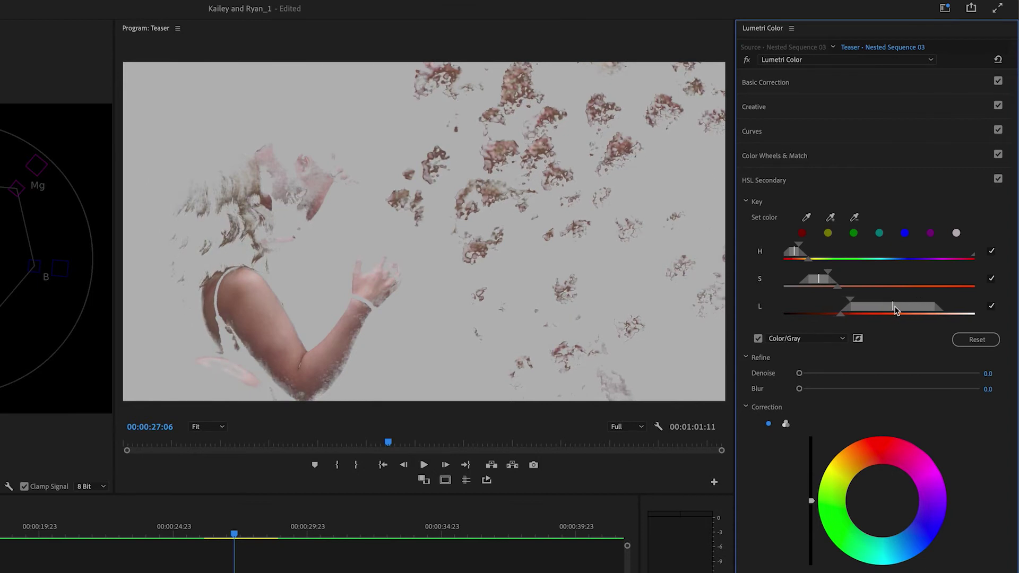
{"action": "left_click_drag", "start_coordinate": [850, 299], "coordinate": [848, 298]}
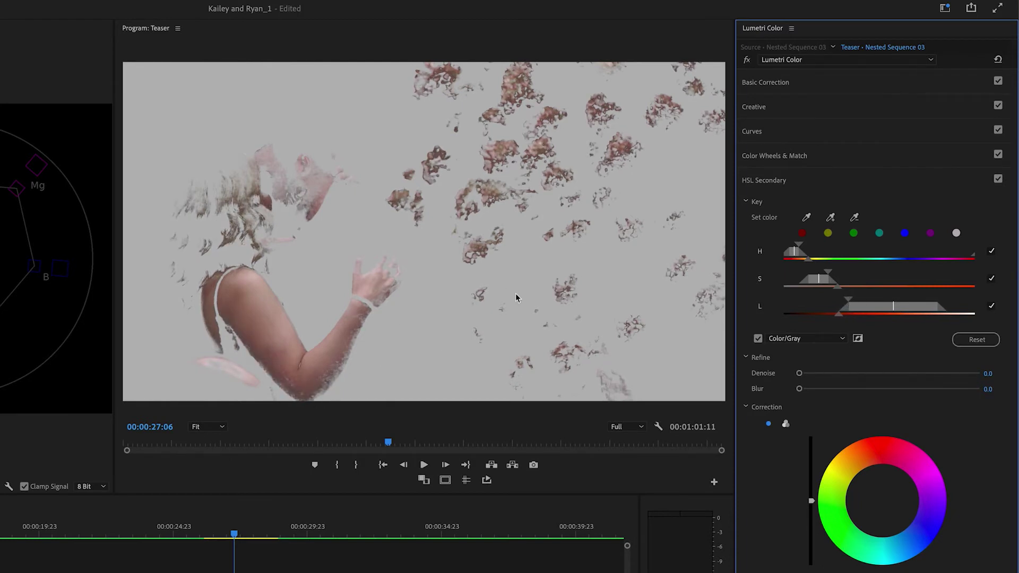
Add two more skin samples from the groom's face to the HSL key
{"action": "left_click", "coordinate": [830, 217]}
{"action": "left_click", "coordinate": [287, 183]}
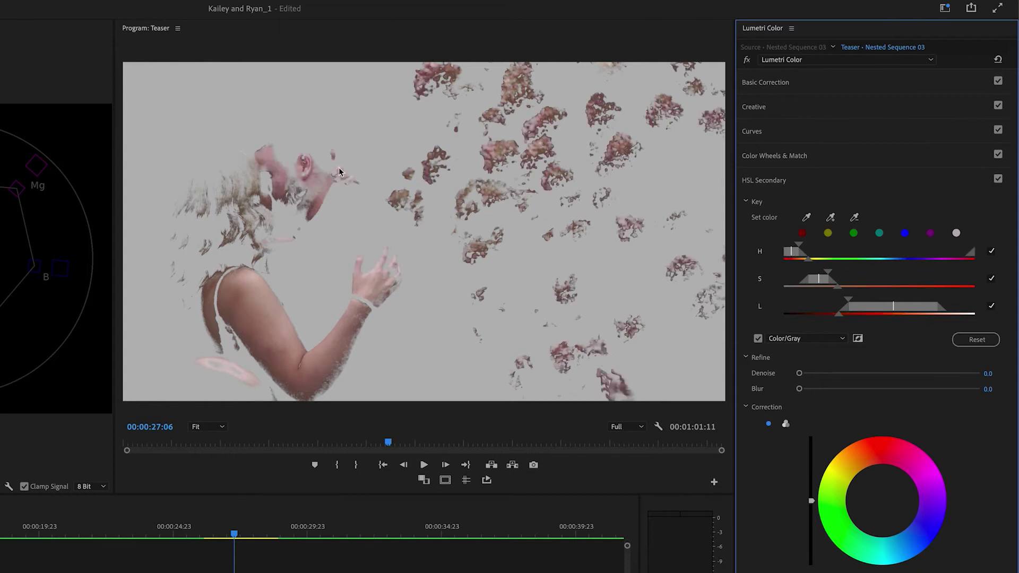
{"action": "left_click", "coordinate": [829, 217]}
{"action": "left_click", "coordinate": [289, 165]}
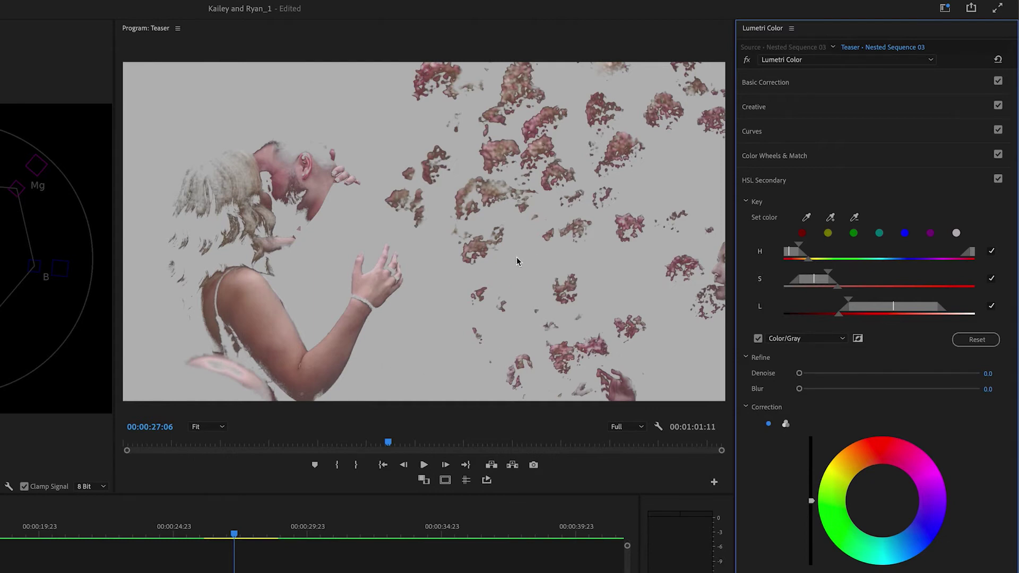
Fine-tune the key's luminance, saturation and hue ranges around the skin, and turn off the Color/Gray mask
{"action": "left_click_drag", "start_coordinate": [850, 302], "coordinate": [831, 273]}
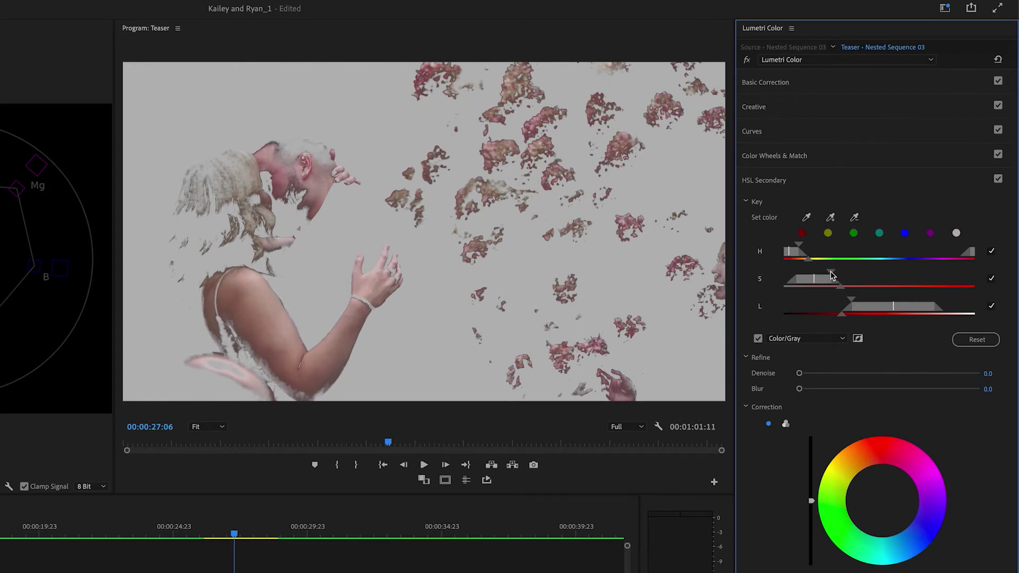
{"action": "left_click_drag", "start_coordinate": [802, 249], "coordinate": [800, 249]}
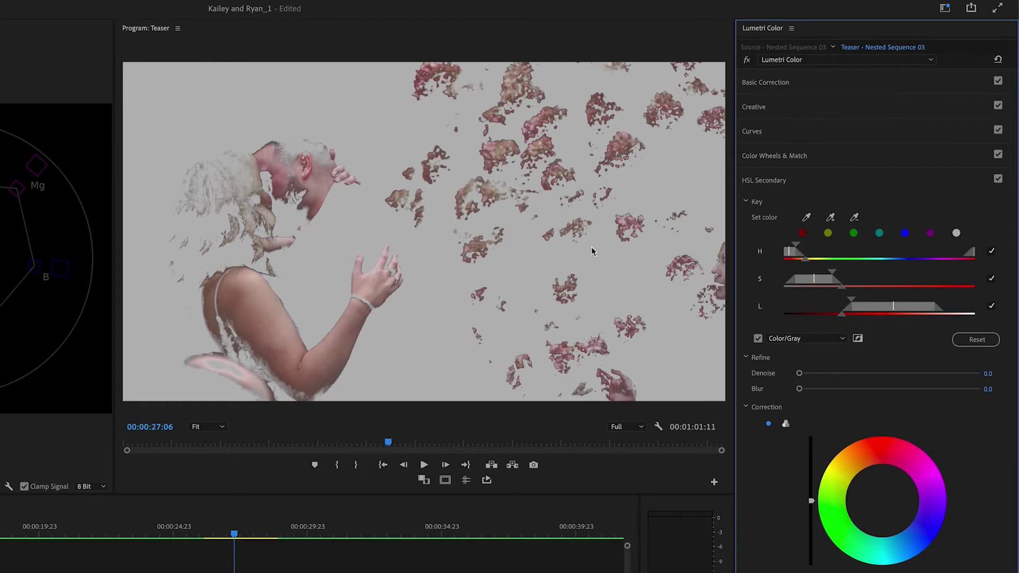
{"action": "left_click", "coordinate": [758, 338]}
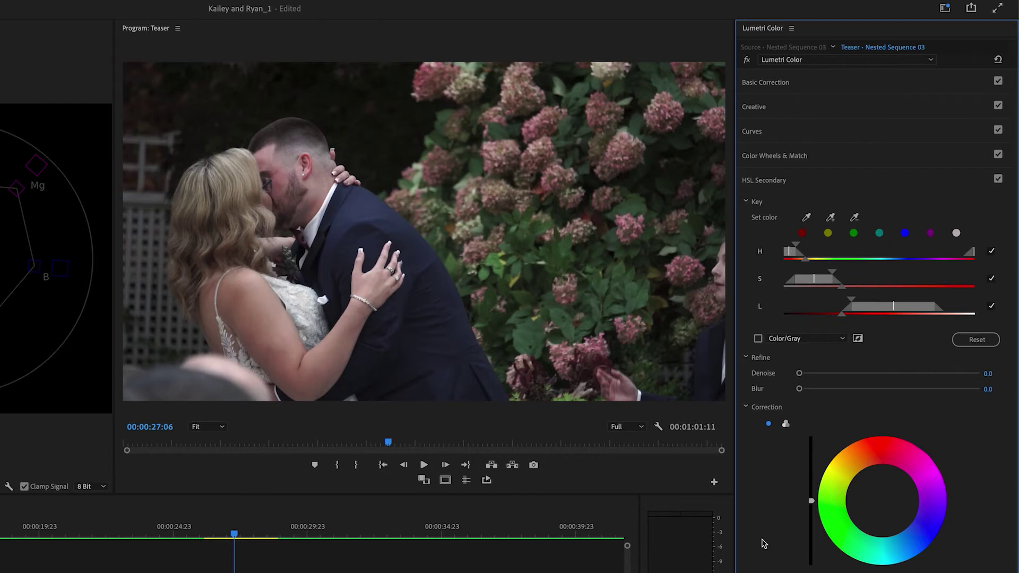
Shift the keyed skin slightly toward red-orange on the HSL Secondary correction color wheel
{"action": "left_click_drag", "start_coordinate": [881, 501], "coordinate": [882, 500]}
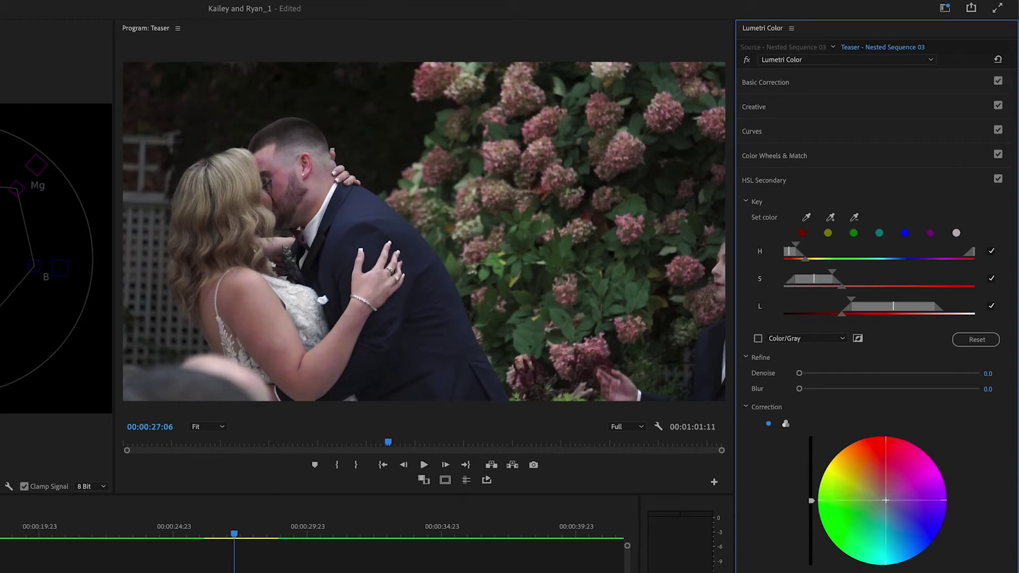
{"action": "mouse_move", "coordinate": [888, 502]}
{"action": "left_mouse_down"}
{"action": "mouse_move", "coordinate": [899, 507]}
{"action": "mouse_move", "coordinate": [884, 491]}
{"action": "left_mouse_up"}
{"action": "left_click_drag", "start_coordinate": [886, 495], "coordinate": [879, 492]}
Compare the image with HSL Secondary disabled and enabled
{"action": "left_click", "coordinate": [997, 180]}
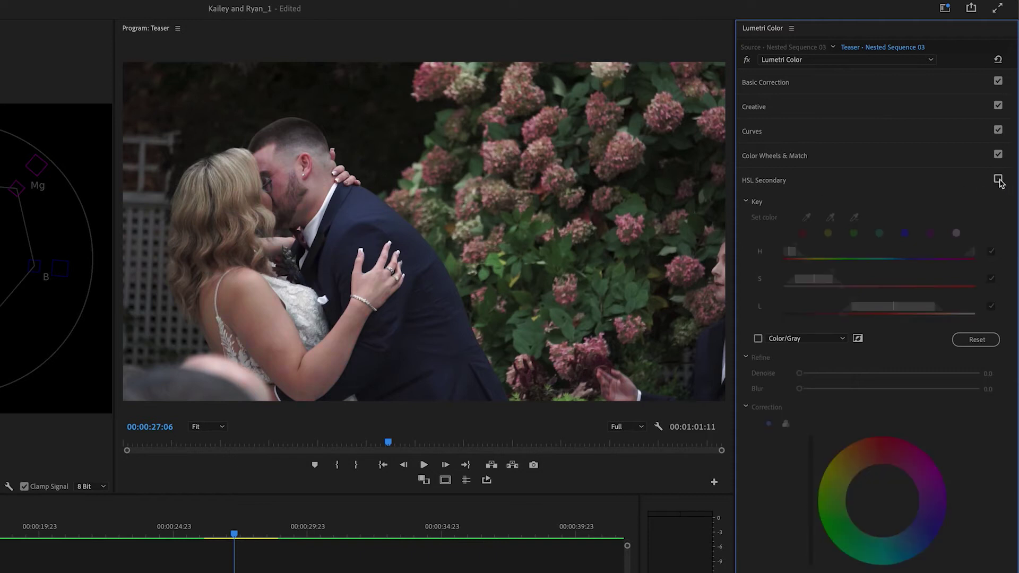
{"action": "left_click", "coordinate": [998, 180]}
{"action": "left_click", "coordinate": [997, 179]}
{"action": "left_click", "coordinate": [998, 180]}
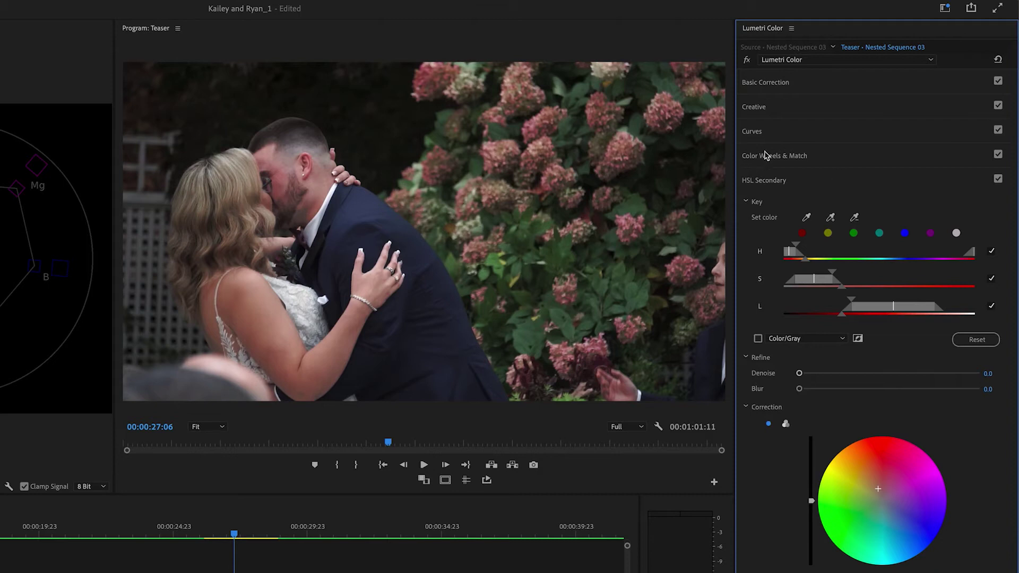
Sample the groom's face for the Hue vs Sat curve and raise the saturation of its red-orange hue
{"action": "left_click", "coordinate": [756, 134]}
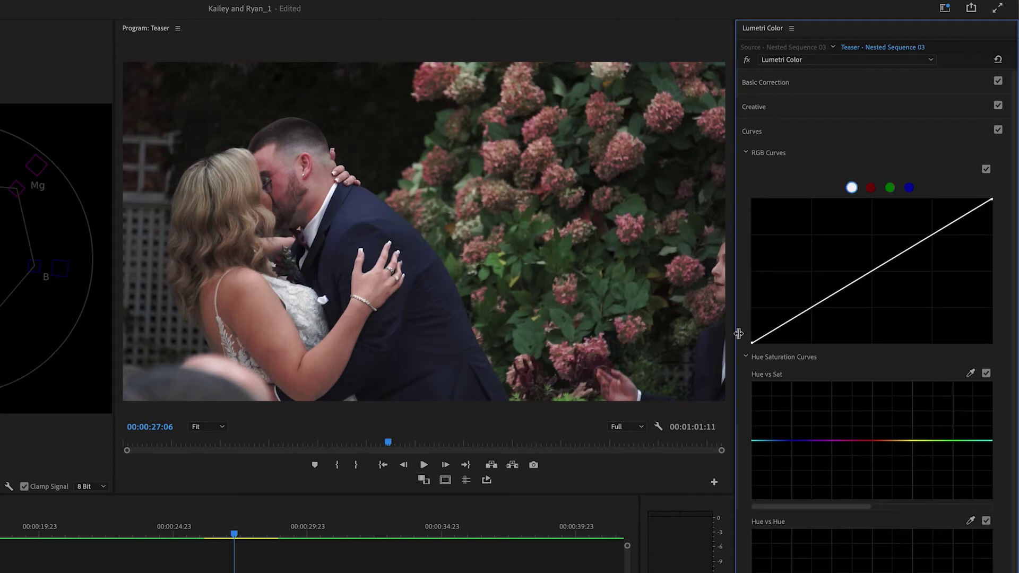
{"action": "left_click", "coordinate": [971, 374]}
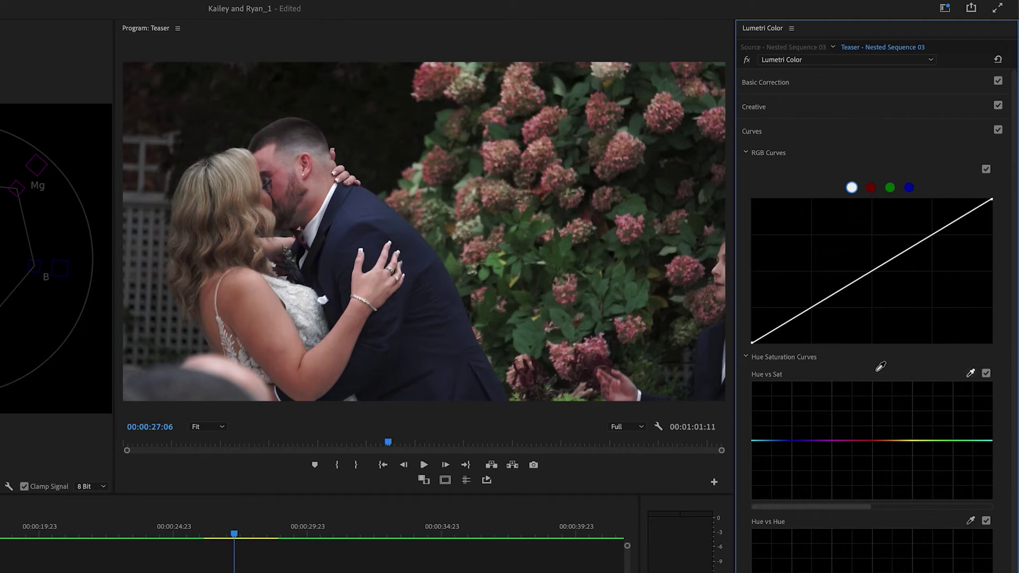
{"action": "left_click", "coordinate": [277, 183]}
{"action": "left_click_drag", "start_coordinate": [870, 441], "coordinate": [883, 415]}
{"action": "scroll", "coordinate": [870, 319], "scroll_direction": "down", "scroll_amount": 1}
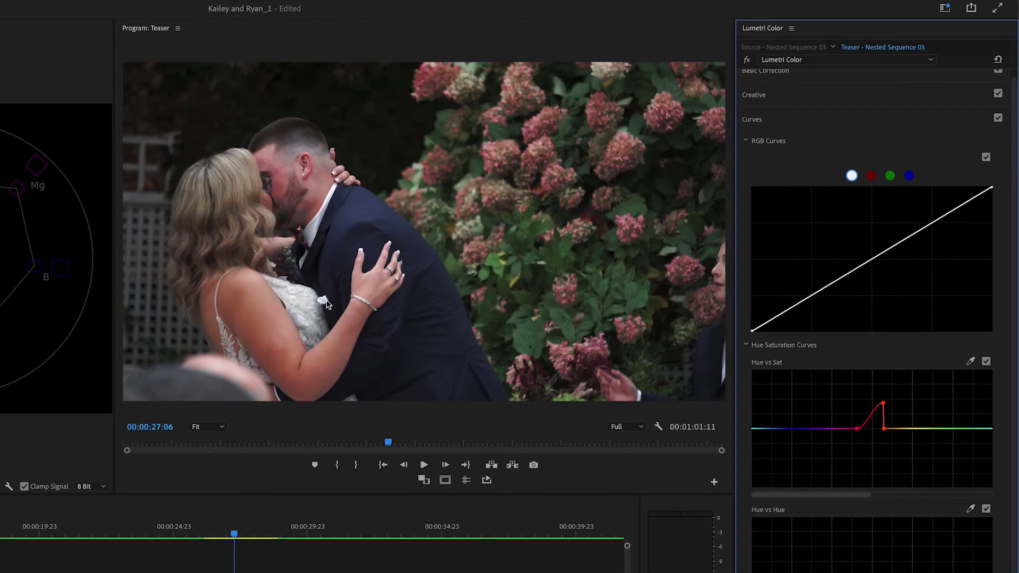
Undo the red-orange saturation boost, and add a red point between the Hue vs Sat points to lower that hue's saturation slightly
{"action": "key", "text": "super+z"}
{"action": "left_click", "coordinate": [871, 430]}
{"action": "left_click_drag", "start_coordinate": [872, 432], "coordinate": [874, 439]}
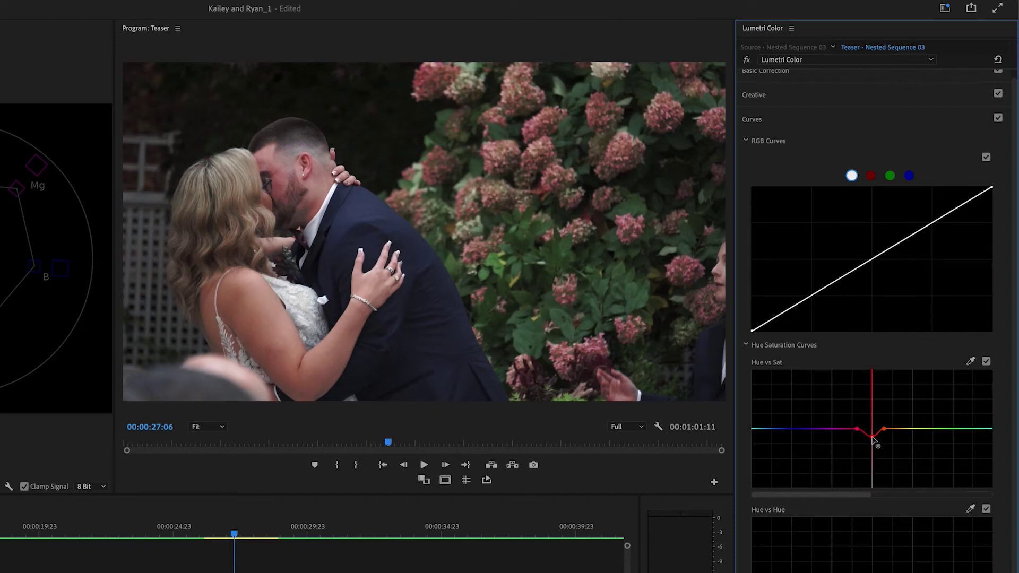
{"action": "left_click_drag", "start_coordinate": [871, 437], "coordinate": [871, 437]}
Compare the image at 00:00:27:04 with the Hue vs Sat curve disabled and enabled
{"action": "scroll", "coordinate": [882, 428], "scroll_direction": "down", "scroll_amount": 1}
{"action": "key", "text": "Left"}
{"action": "key", "text": "Left"}
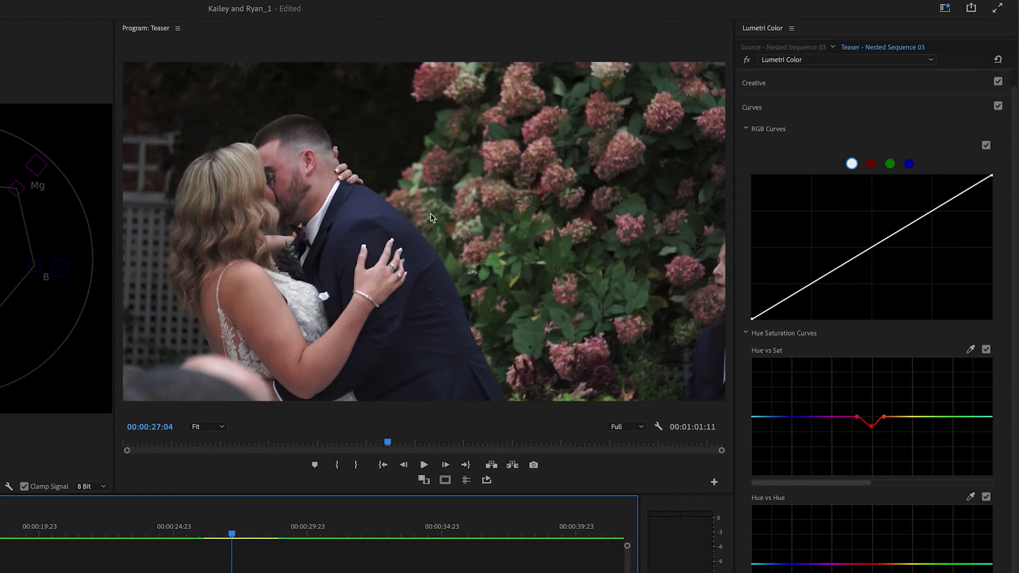
{"action": "left_click", "coordinate": [985, 349]}
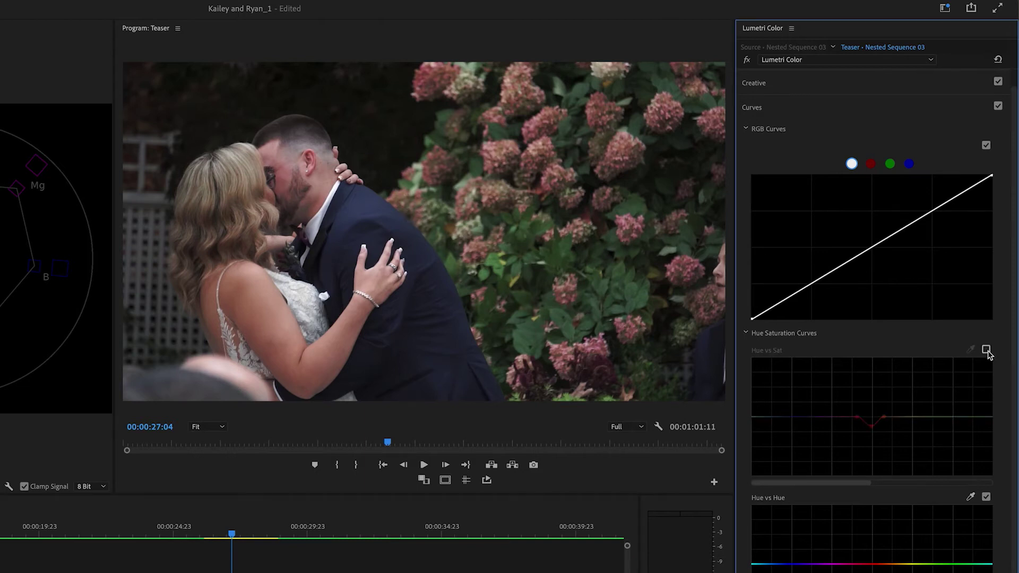
{"action": "left_click", "coordinate": [986, 350]}
{"action": "left_click", "coordinate": [986, 350]}
{"action": "left_click", "coordinate": [986, 350]}
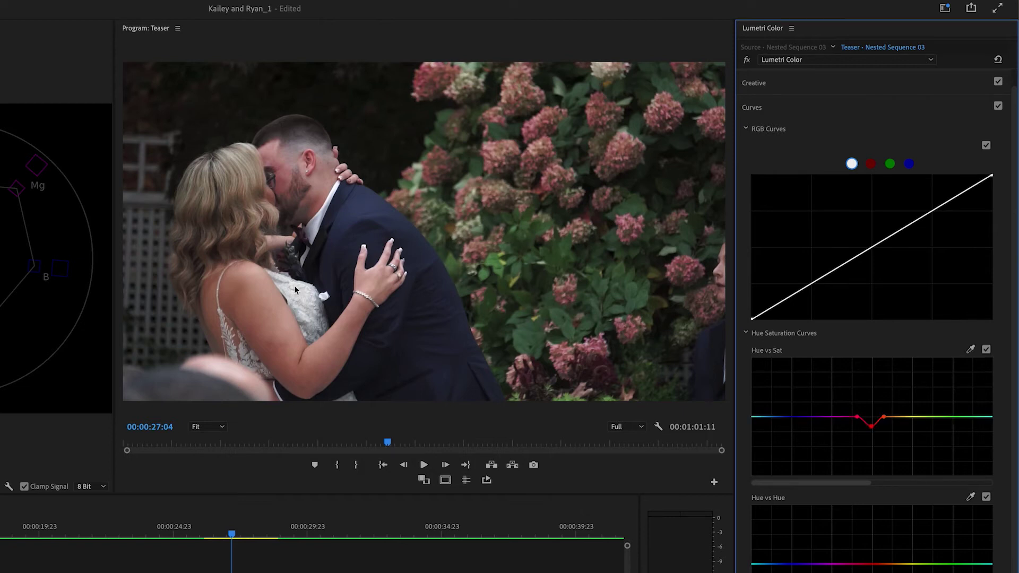
Nudge the HSL Secondary correction color wheel slightly further toward red-orange
{"action": "left_click", "coordinate": [760, 108]}
{"action": "left_click", "coordinate": [758, 183]}
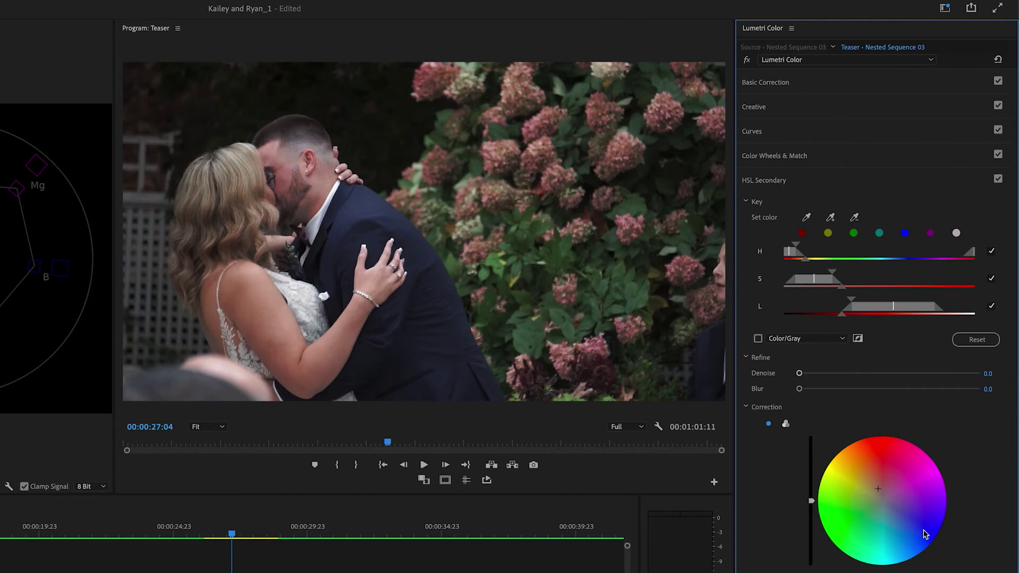
{"action": "left_click_drag", "start_coordinate": [878, 488], "coordinate": [878, 486]}
{"action": "left_click_drag", "start_coordinate": [877, 485], "coordinate": [876, 484]}
{"action": "left_click", "coordinate": [997, 179]}
{"action": "left_click_drag", "start_coordinate": [877, 484], "coordinate": [877, 484]}
Refine the skin key with Denoise 44.2 and Blur 12.9, checking the result with HSL Secondary off and on
{"action": "left_click_drag", "start_coordinate": [232, 533], "coordinate": [202, 532]}
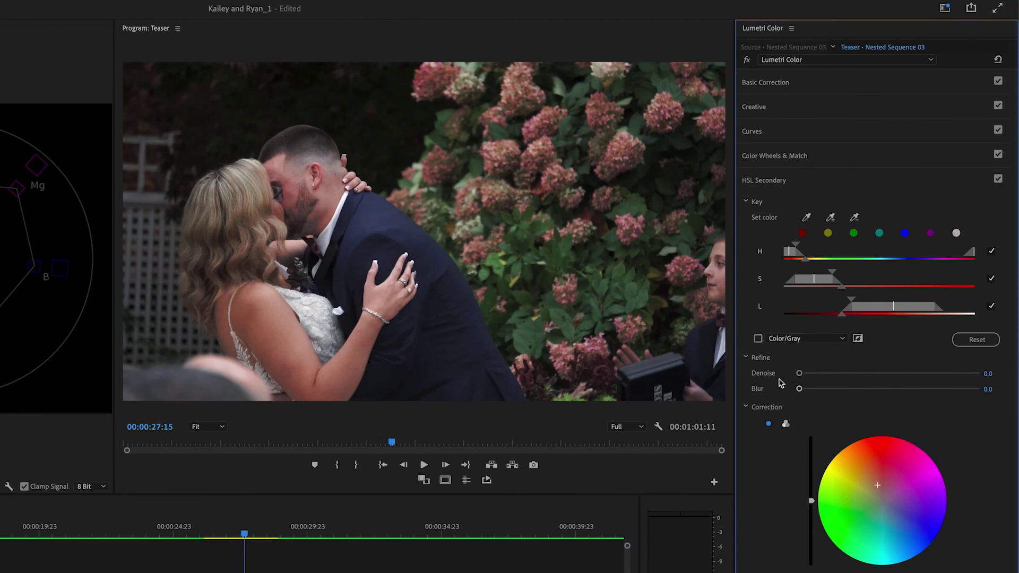
{"action": "left_click_drag", "start_coordinate": [798, 373], "coordinate": [979, 373]}
{"action": "double_click", "coordinate": [874, 370]}
{"action": "left_click_drag", "start_coordinate": [799, 373], "coordinate": [876, 388]}
{"action": "left_click", "coordinate": [997, 179]}
{"action": "left_click", "coordinate": [997, 179]}
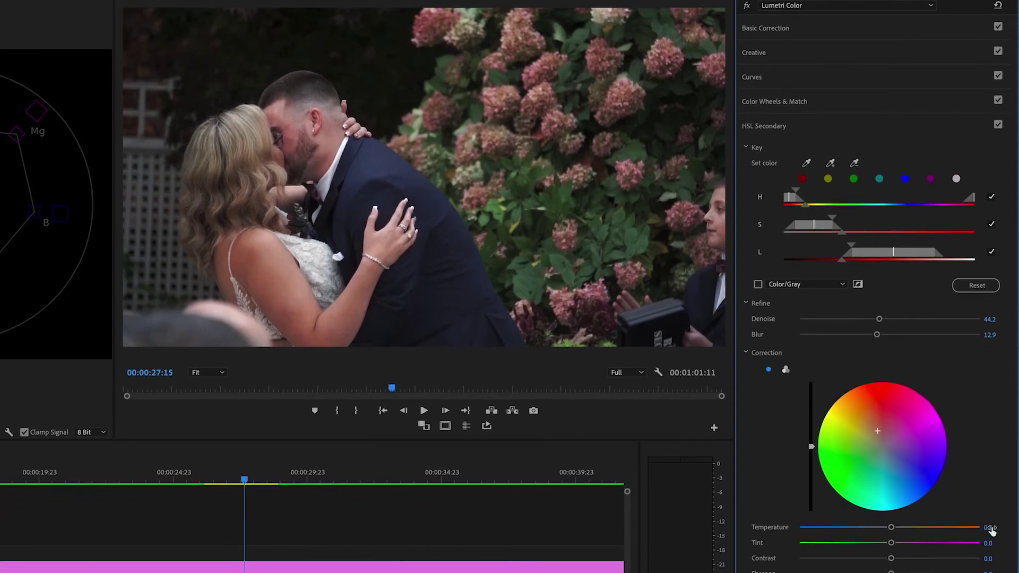
Set the HSL Secondary correction's Temperature to 10.0
{"action": "mouse_move", "coordinate": [894, 524]}
{"action": "left_mouse_down"}
{"action": "mouse_move", "coordinate": [944, 523]}
{"action": "mouse_move", "coordinate": [838, 524]}
{"action": "mouse_move", "coordinate": [925, 524]}
{"action": "mouse_move", "coordinate": [912, 523]}
{"action": "left_mouse_up"}
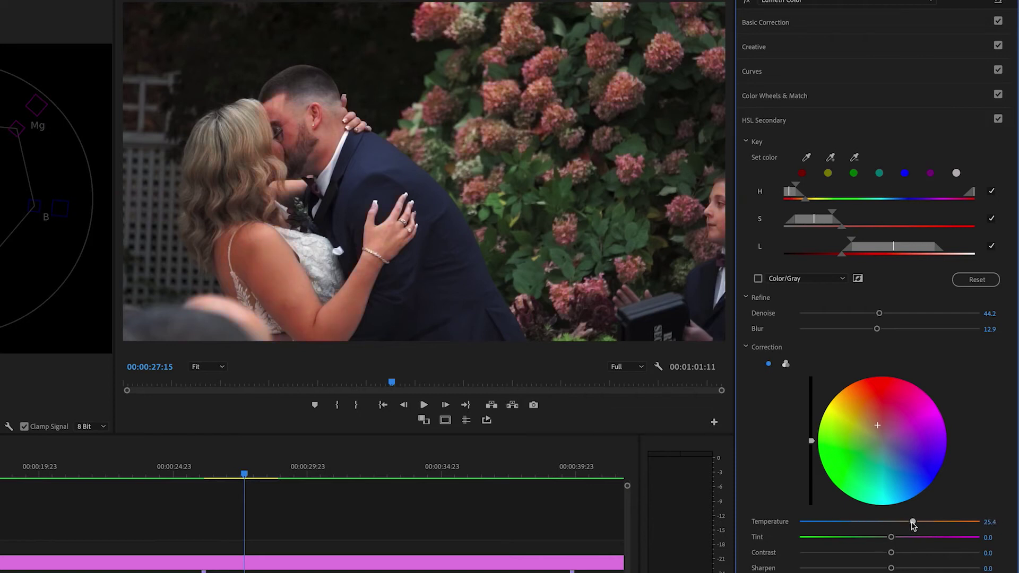
{"action": "left_click", "coordinate": [992, 523]}
{"action": "type", "text": "10"}
{"action": "key", "text": "Return"}
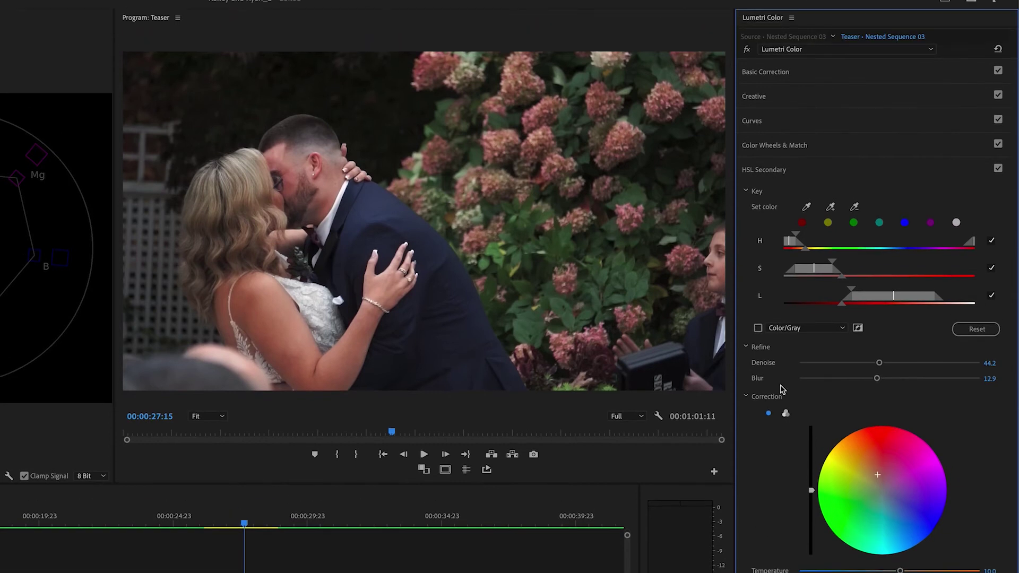
Compare the skin tones around 00:00:27:14 with HSL Secondary repeatedly disabled and enabled
{"action": "left_click", "coordinate": [997, 179]}
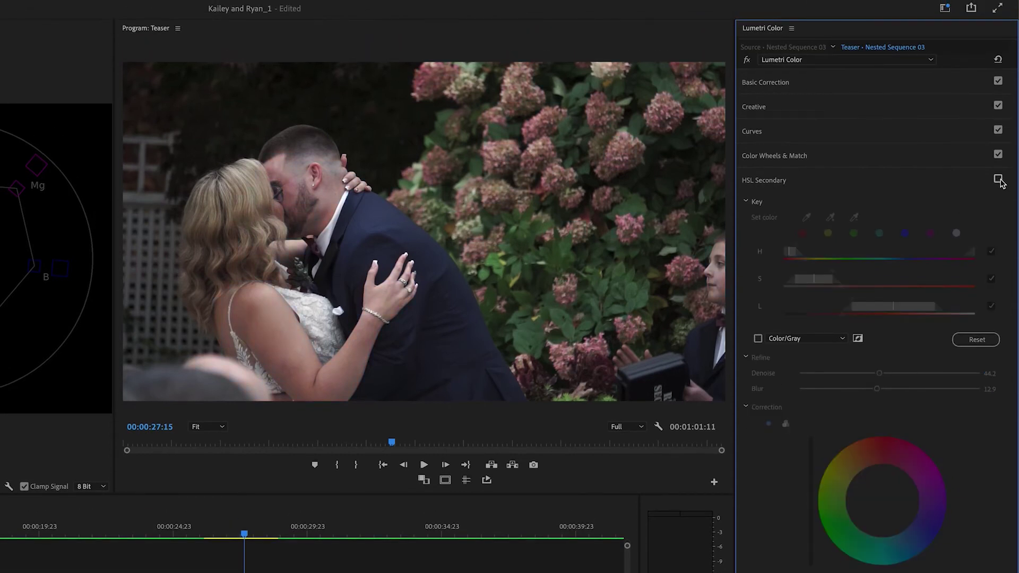
{"action": "left_click", "coordinate": [997, 179]}
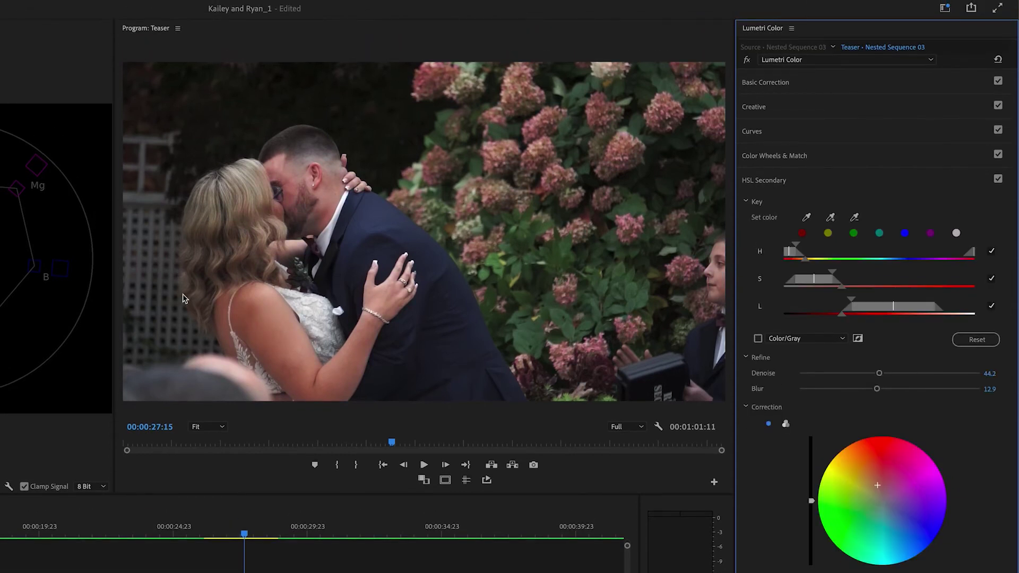
{"action": "scroll", "coordinate": [243, 552], "scroll_direction": "right", "scroll_amount": 2}
{"action": "left_click", "coordinate": [171, 532]}
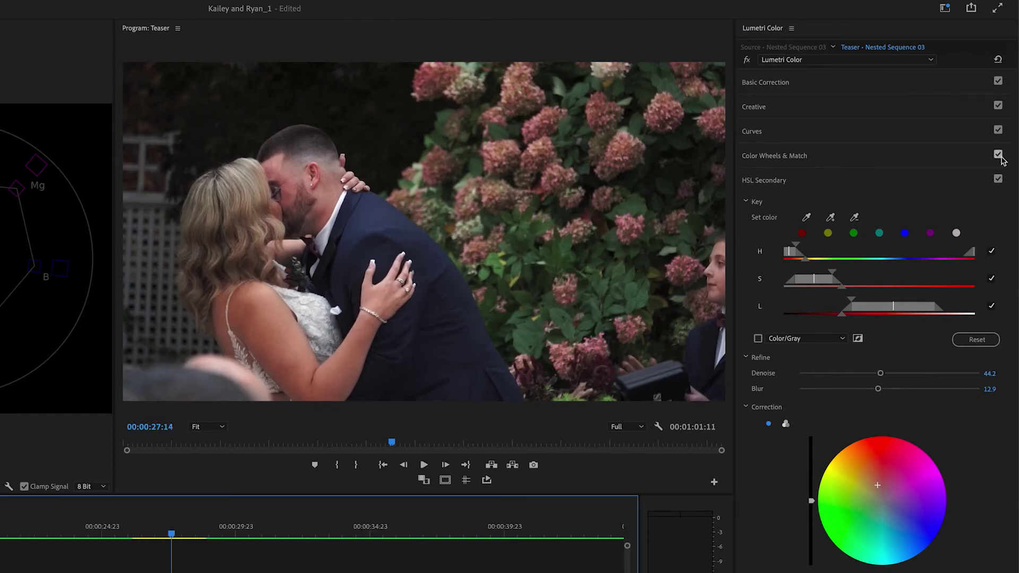
{"action": "left_click", "coordinate": [998, 179]}
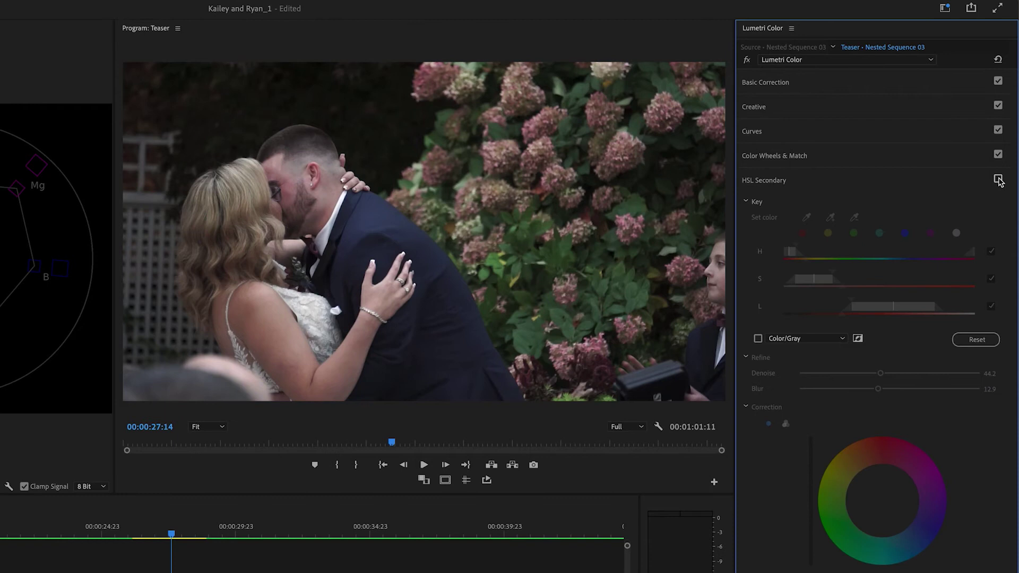
{"action": "left_click", "coordinate": [997, 180]}
{"action": "left_click", "coordinate": [997, 180]}
{"action": "left_click", "coordinate": [998, 179]}
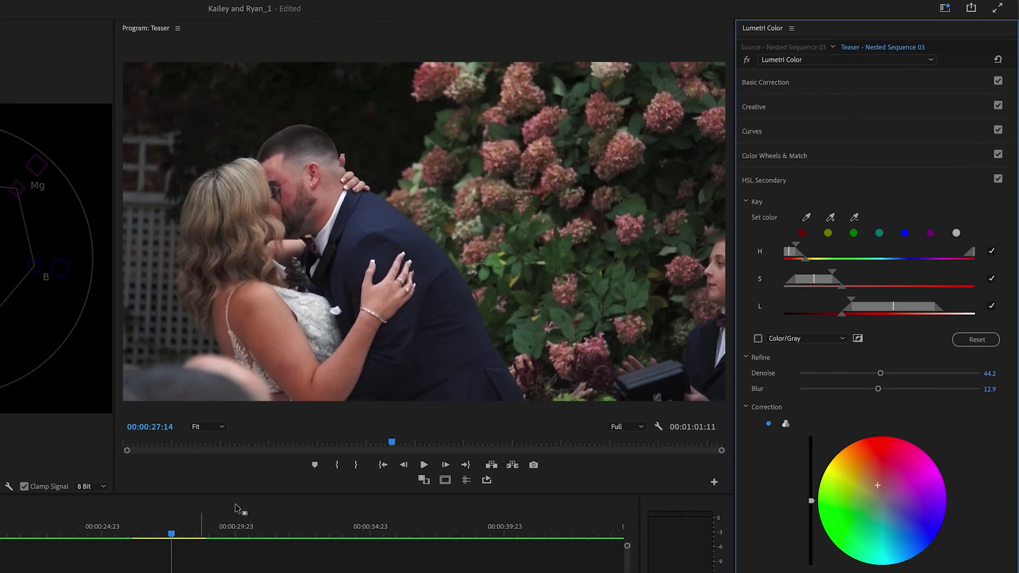
Show the effect settings of Nested Sequence 03 and select its Lumetri Color effect
{"action": "left_click", "coordinate": [169, 531]}
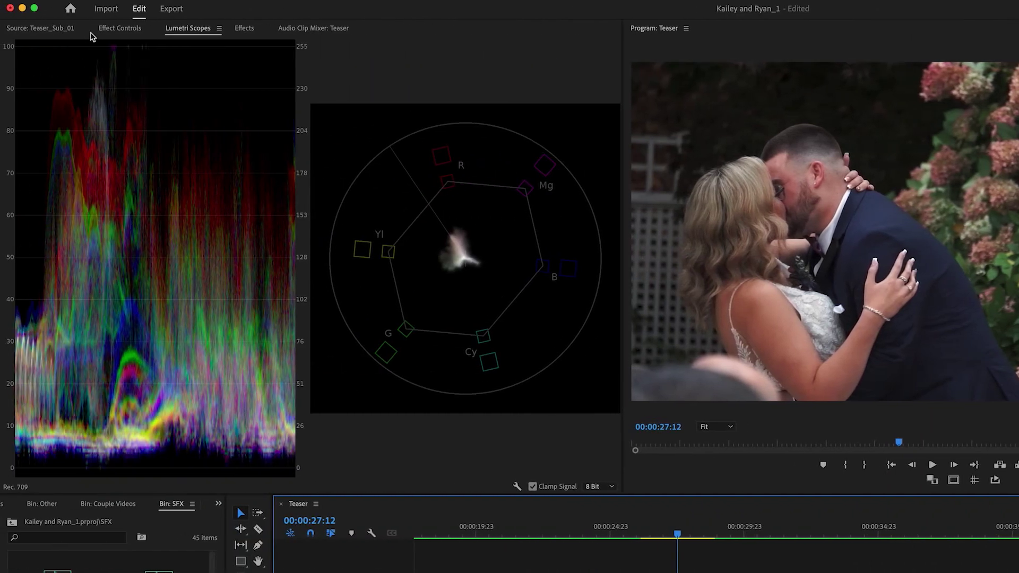
{"action": "left_click", "coordinate": [105, 29]}
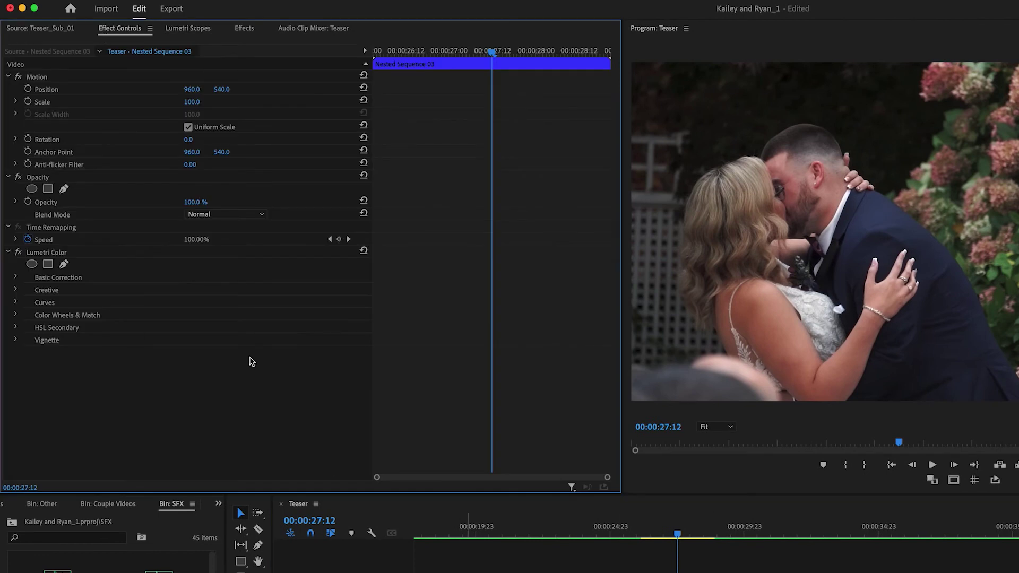
{"action": "left_click", "coordinate": [53, 250]}
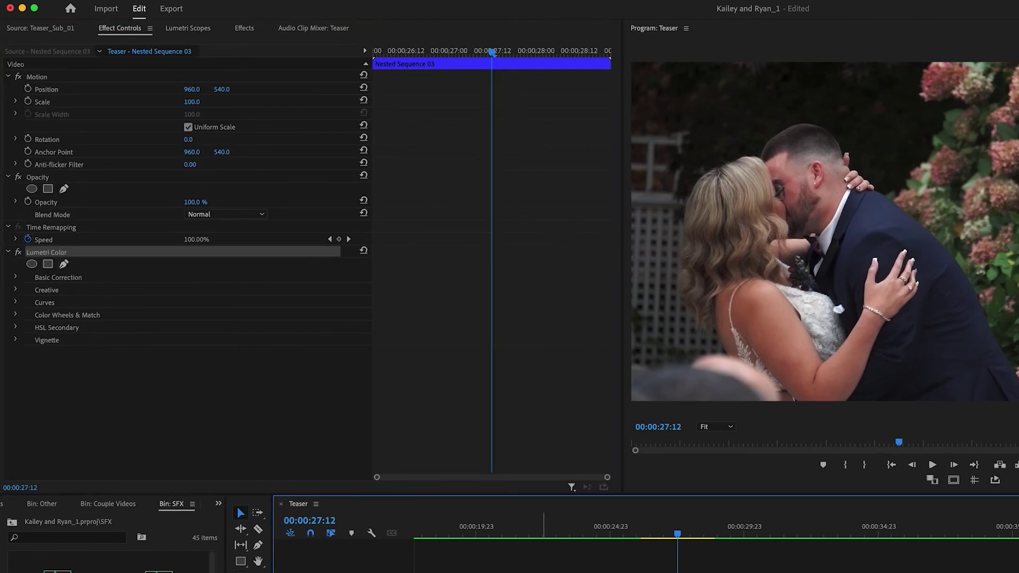
Go to the start of Nested Sequence 03 at 00:00:26:03 and hide video track V3
{"action": "key", "text": "Up"}
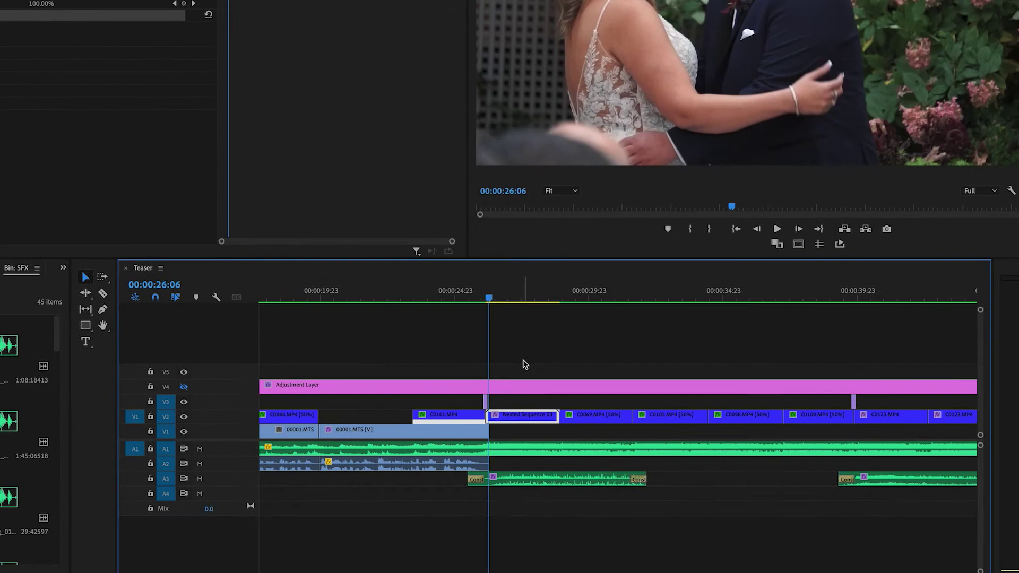
{"action": "key", "text": "Left"}
{"action": "key", "text": "Left"}
{"action": "key", "text": "Left"}
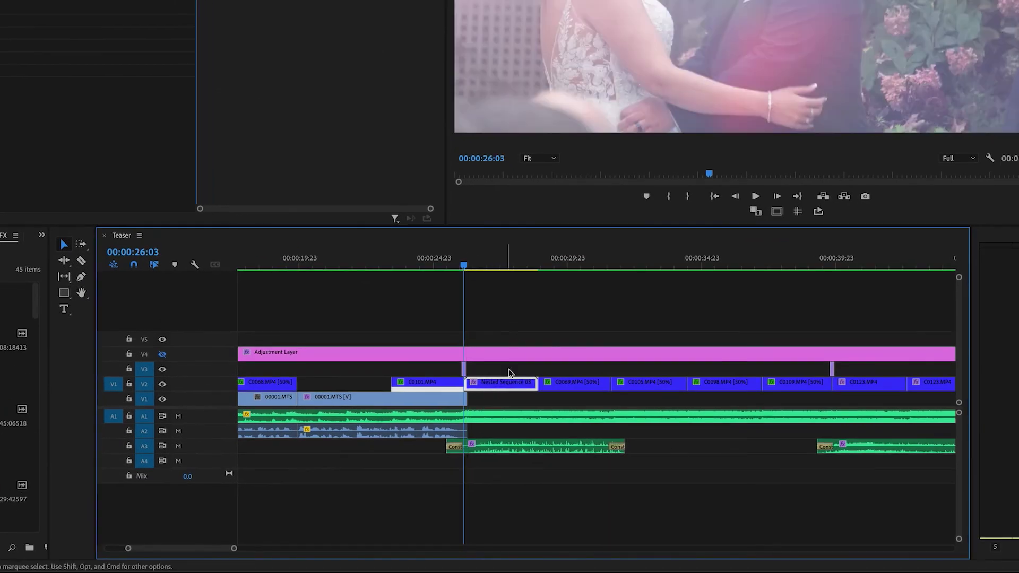
{"action": "left_click", "coordinate": [162, 369]}
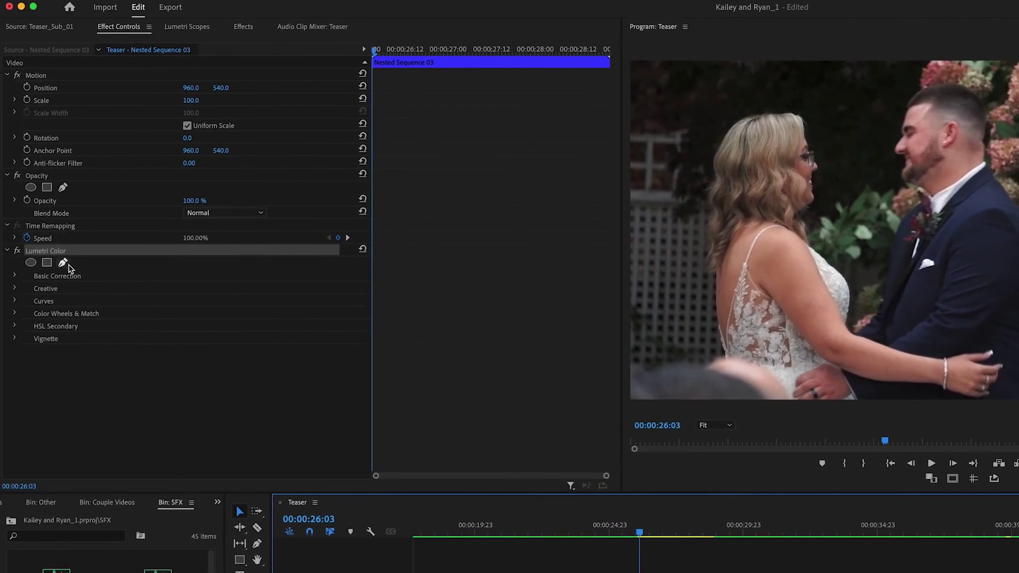
Draw a freeform mask for the Lumetri Color effect around the bride and groom, extending just below the frame
{"action": "left_click", "coordinate": [65, 264]}
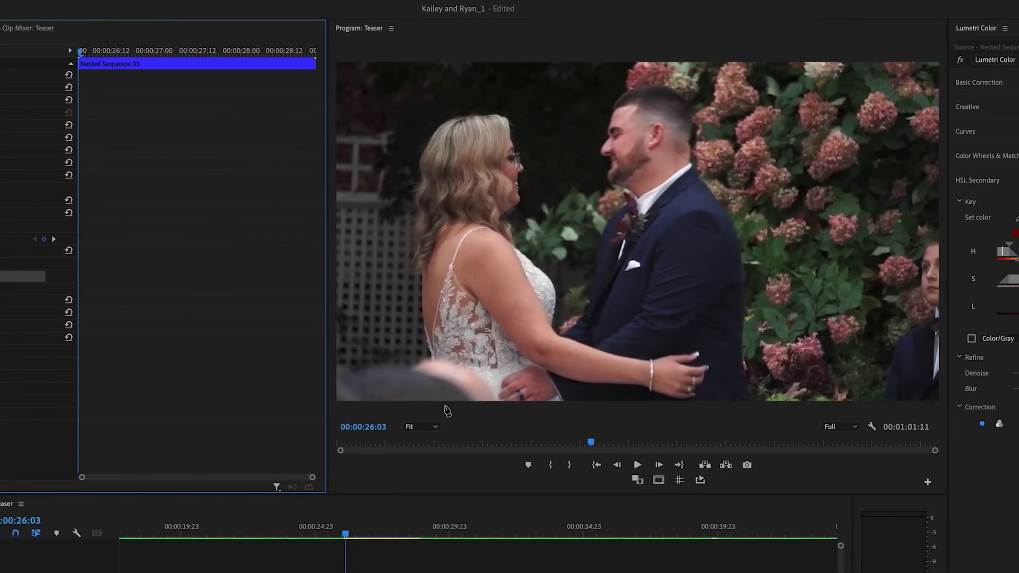
{"action": "left_click", "coordinate": [739, 406]}
{"action": "left_click", "coordinate": [715, 341]}
{"action": "left_click", "coordinate": [363, 242]}
{"action": "left_click", "coordinate": [370, 174]}
{"action": "left_click", "coordinate": [395, 110]}
{"action": "left_click", "coordinate": [453, 108]}
{"action": "left_click", "coordinate": [492, 146]}
{"action": "left_click", "coordinate": [489, 184]}
{"action": "left_click", "coordinate": [525, 180]}
{"action": "left_click", "coordinate": [538, 113]}
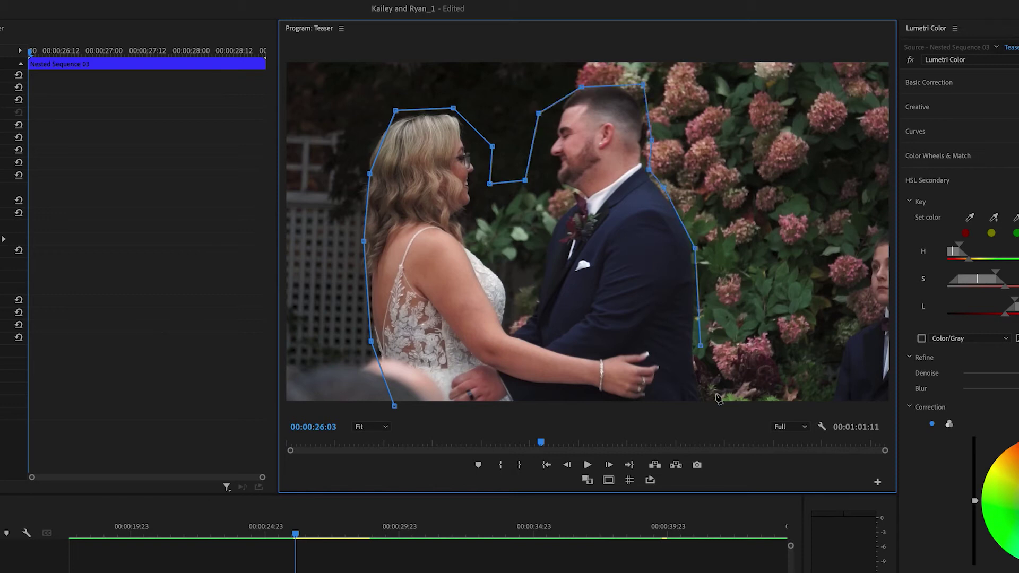
{"action": "left_click", "coordinate": [716, 396]}
{"action": "left_click", "coordinate": [715, 417]}
{"action": "left_click", "coordinate": [469, 414]}
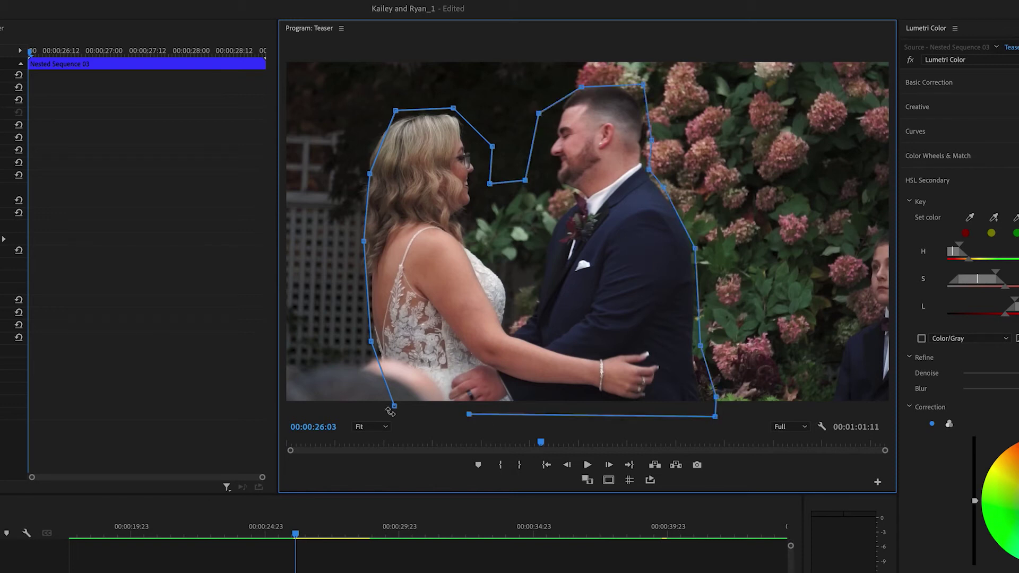
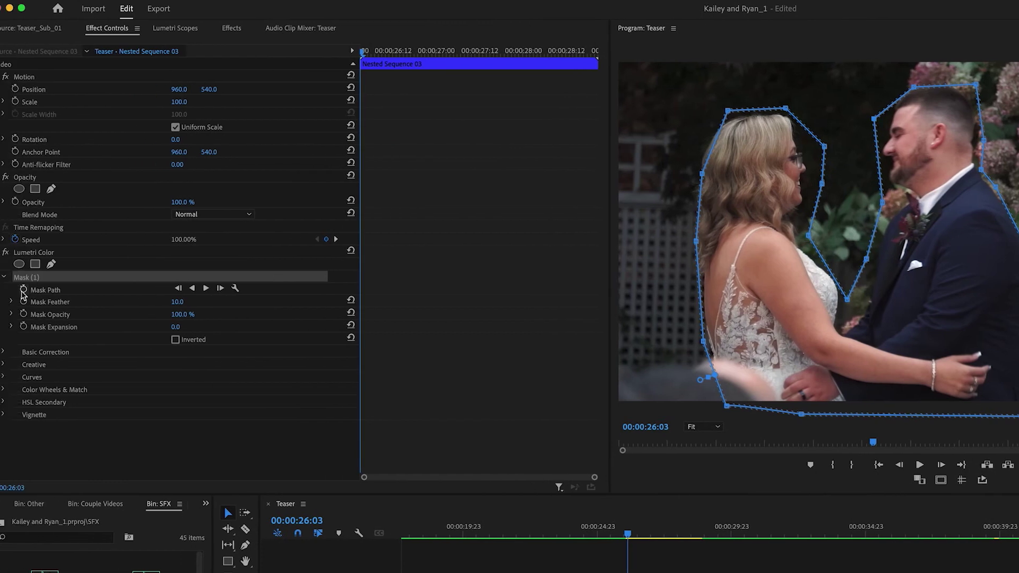
Turn on Mask Path keyframing for the Lumetri Color mask and set its Mask Feather to 25
{"action": "left_click", "coordinate": [23, 289]}
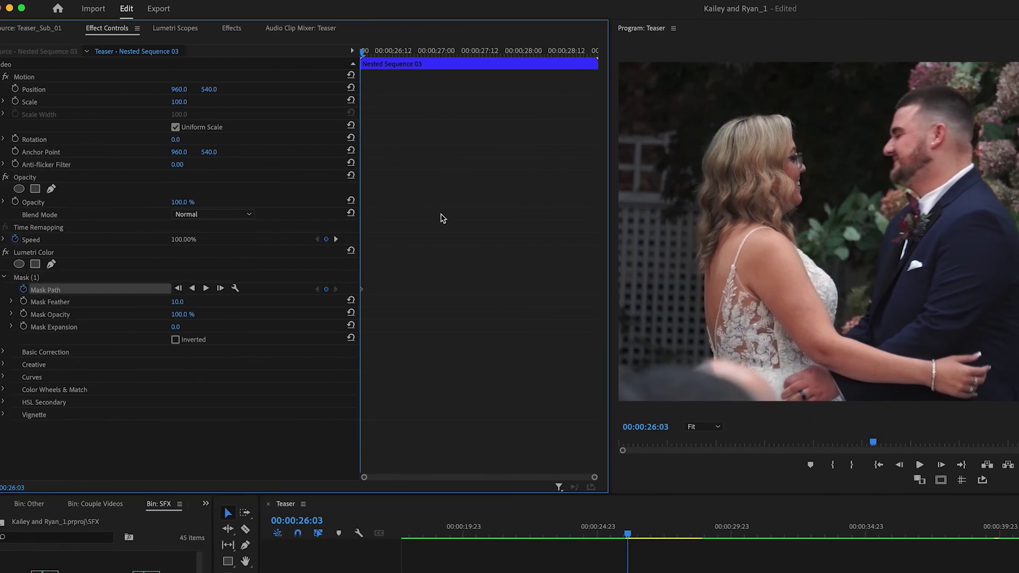
{"action": "left_click", "coordinate": [38, 277]}
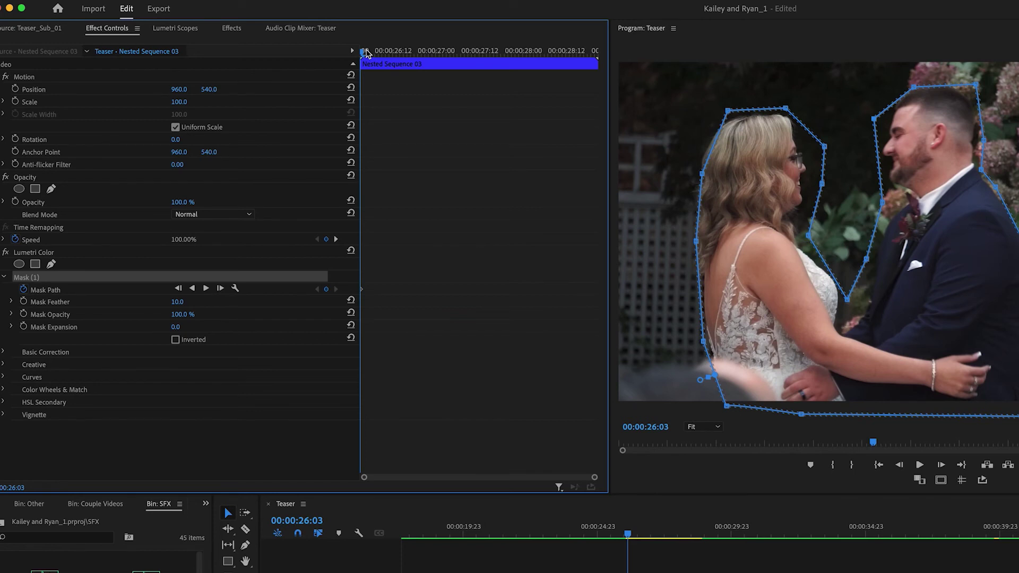
{"action": "left_click_drag", "start_coordinate": [177, 301], "coordinate": [203, 302]}
{"action": "left_click_drag", "start_coordinate": [202, 301], "coordinate": [199, 301]}
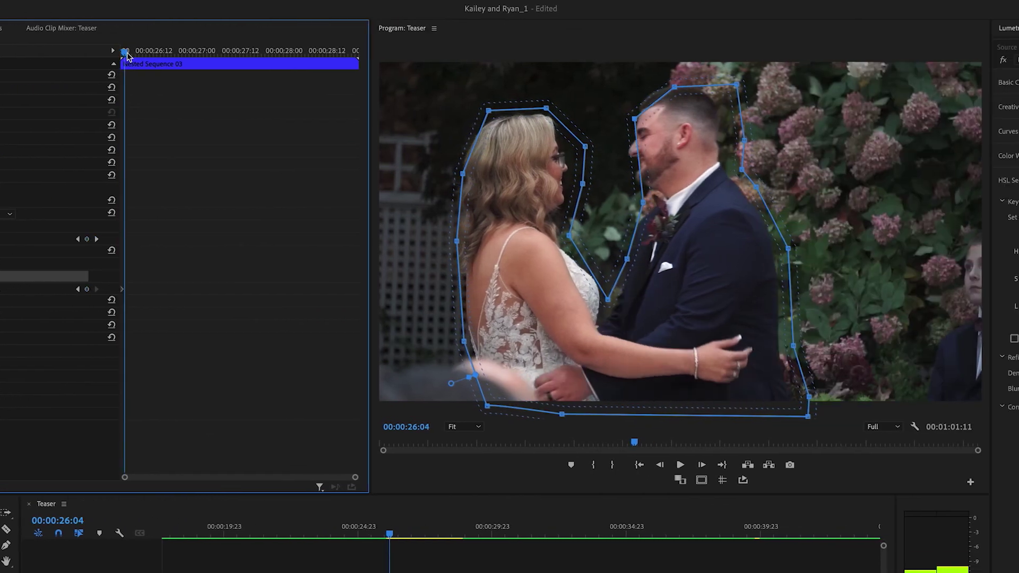
At 00:00:26:05, reshape the mask around the groom's face and raise the dip between the couple
{"action": "left_click", "coordinate": [368, 55]}
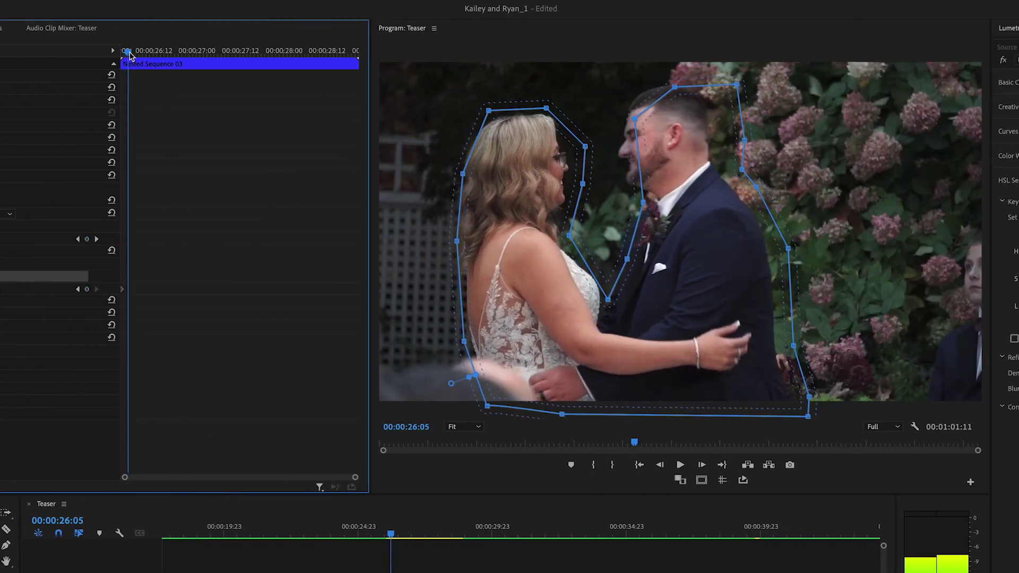
{"action": "left_click_drag", "start_coordinate": [634, 118], "coordinate": [621, 84]}
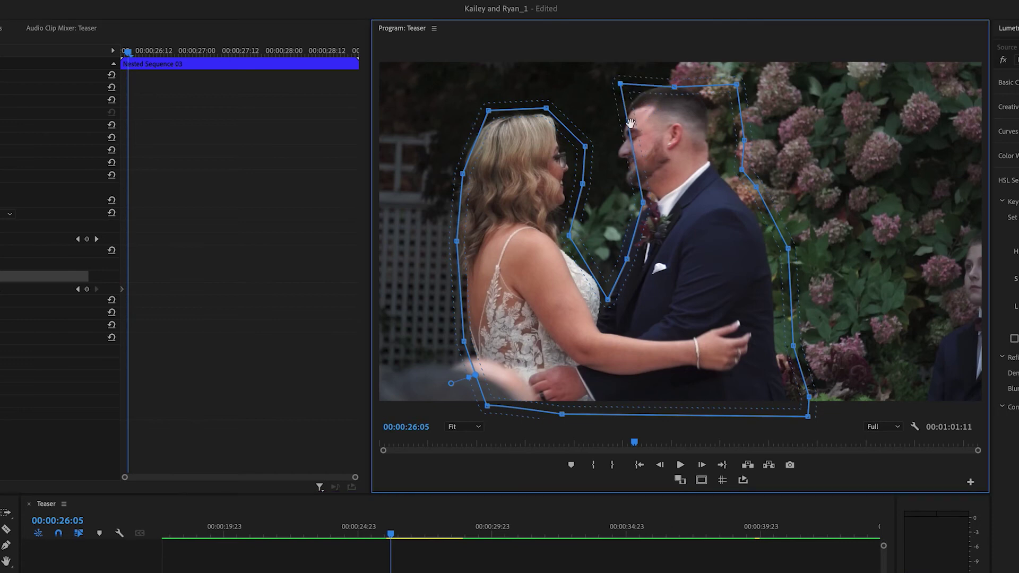
{"action": "left_click_drag", "start_coordinate": [643, 202], "coordinate": [604, 149]}
{"action": "left_click_drag", "start_coordinate": [627, 258], "coordinate": [618, 198]}
{"action": "left_click_drag", "start_coordinate": [608, 298], "coordinate": [600, 243]}
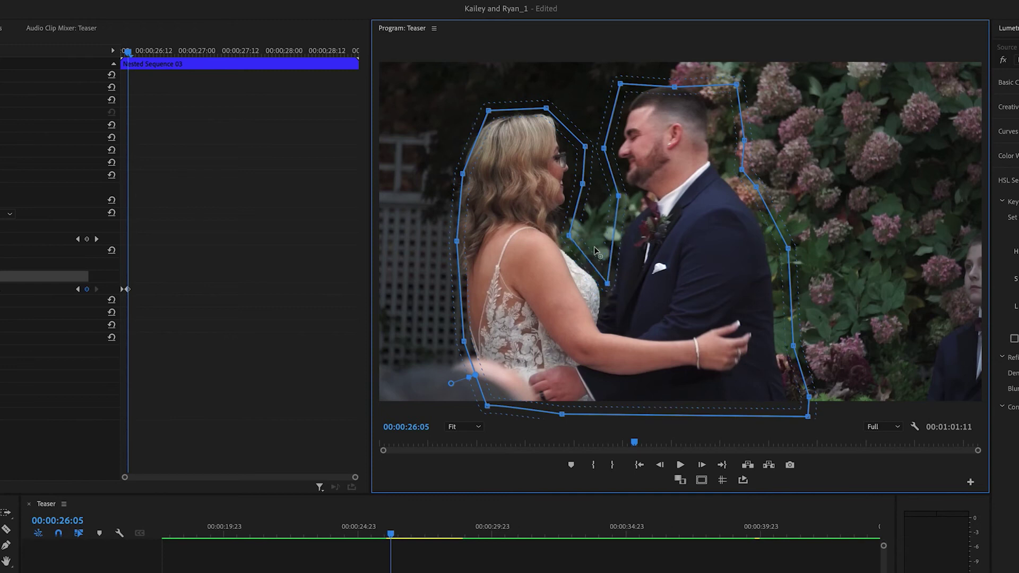
At 00:00:26:07, collapse the gap in the mask between the couple so the groom's face is fully enclosed
{"action": "left_click", "coordinate": [63, 237]}
{"action": "key", "text": "Right"}
{"action": "key", "text": "Right"}
{"action": "left_click_drag", "start_coordinate": [607, 158], "coordinate": [596, 133]}
{"action": "left_click_drag", "start_coordinate": [609, 189], "coordinate": [587, 131]}
{"action": "left_click_drag", "start_coordinate": [602, 244], "coordinate": [588, 127]}
{"action": "left_click_drag", "start_coordinate": [576, 231], "coordinate": [576, 107]}
{"action": "left_click_drag", "start_coordinate": [585, 146], "coordinate": [561, 111]}
{"action": "left_click_drag", "start_coordinate": [582, 184], "coordinate": [570, 113]}
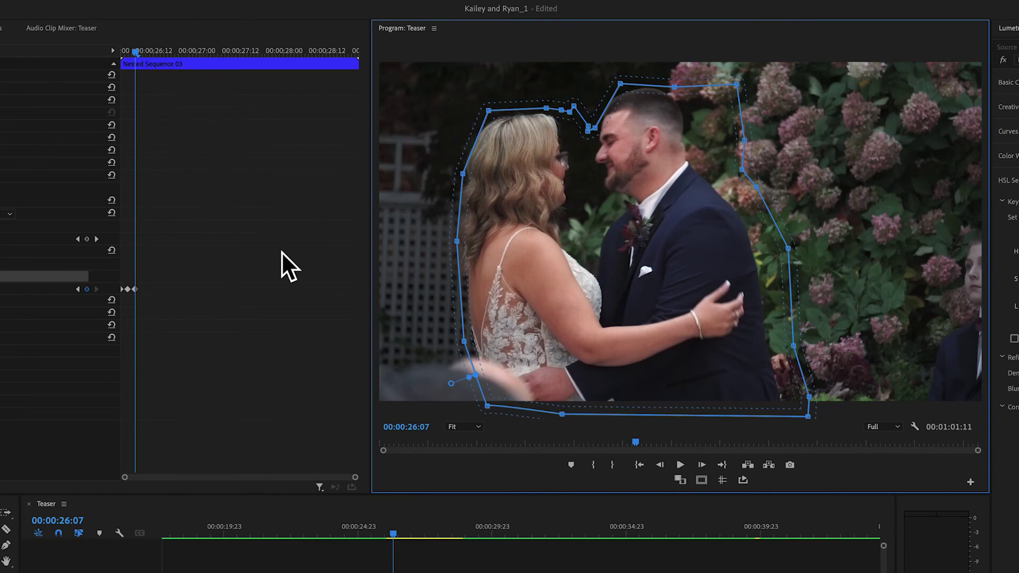
At 00:00:26:09, raise the mask points above the groom's forehead to follow his head
{"action": "left_click", "coordinate": [105, 266]}
{"action": "key", "text": "Right"}
{"action": "key", "text": "Right"}
{"action": "left_click_drag", "start_coordinate": [621, 84], "coordinate": [619, 76]}
{"action": "left_click_drag", "start_coordinate": [596, 129], "coordinate": [602, 84]}
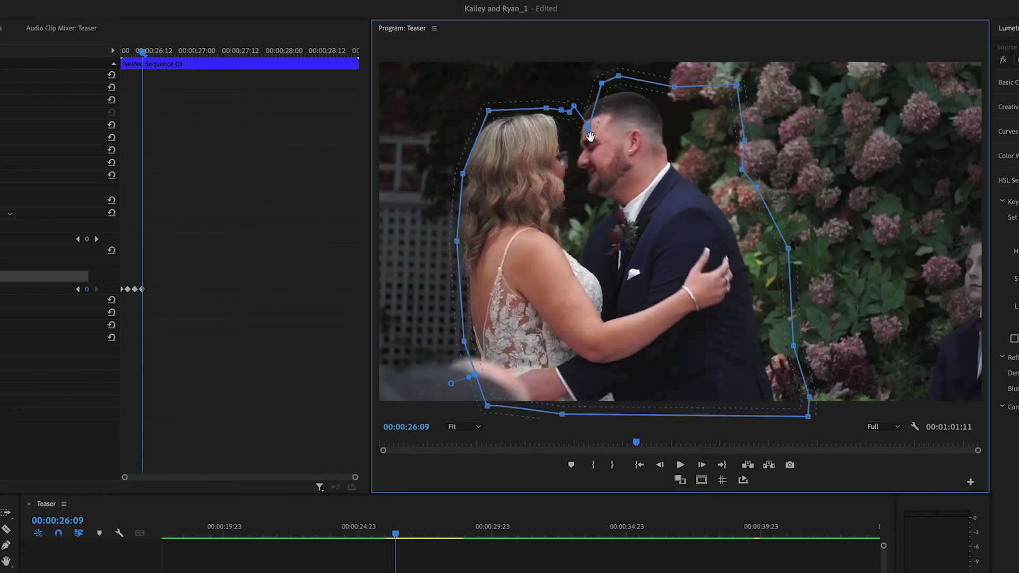
{"action": "left_click_drag", "start_coordinate": [589, 128], "coordinate": [593, 90]}
At 00:00:26:12, shift the mask slightly and tighten its edge along the back of the groom's head and jacket
{"action": "key", "text": "Right"}
{"action": "key", "text": "Right"}
{"action": "key", "text": "Right"}
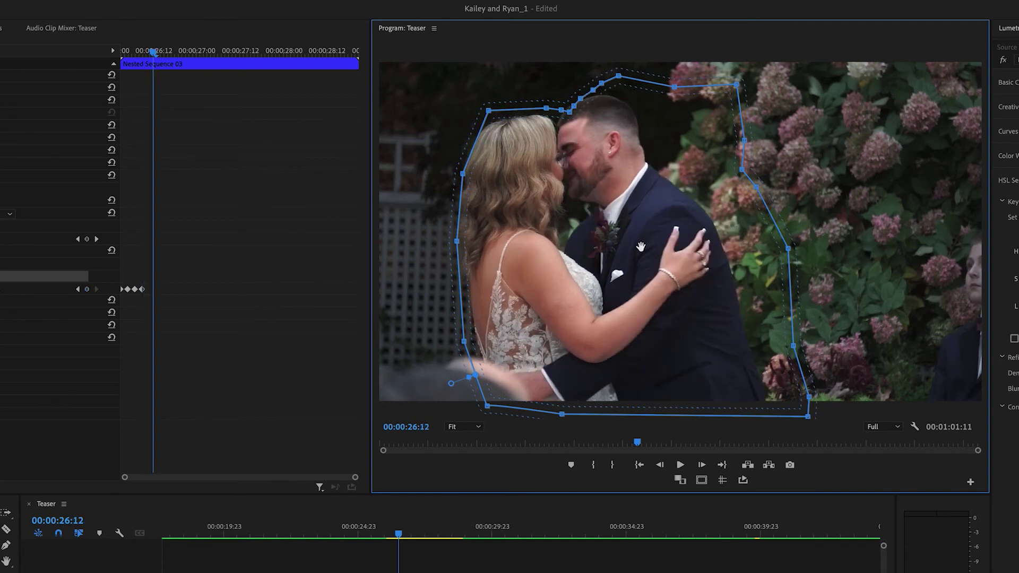
{"action": "left_click_drag", "start_coordinate": [641, 247], "coordinate": [636, 245]}
{"action": "left_click_drag", "start_coordinate": [675, 84], "coordinate": [668, 161]}
{"action": "left_click_drag", "start_coordinate": [668, 84], "coordinate": [646, 118]}
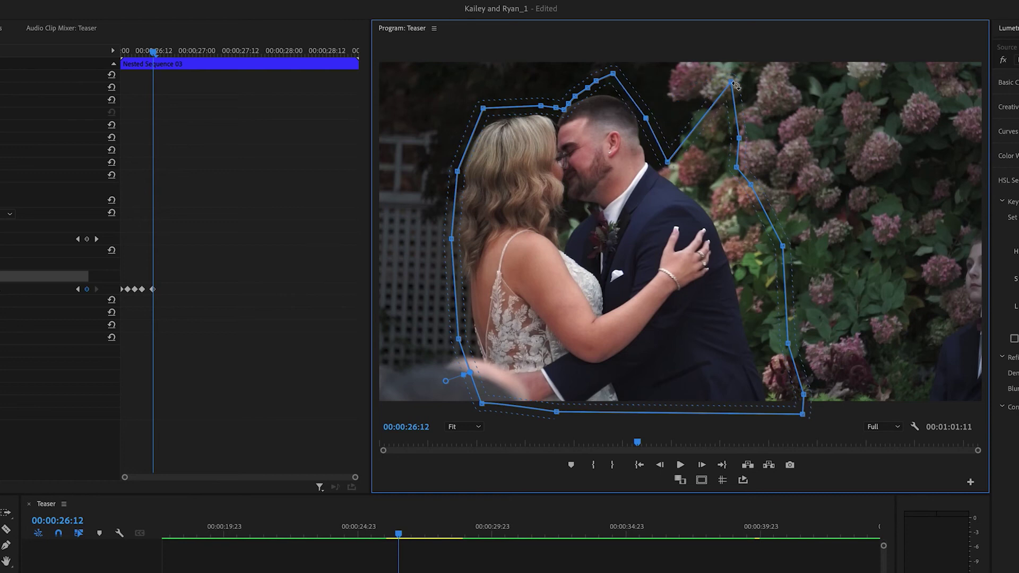
{"action": "left_click_drag", "start_coordinate": [731, 83], "coordinate": [676, 178]}
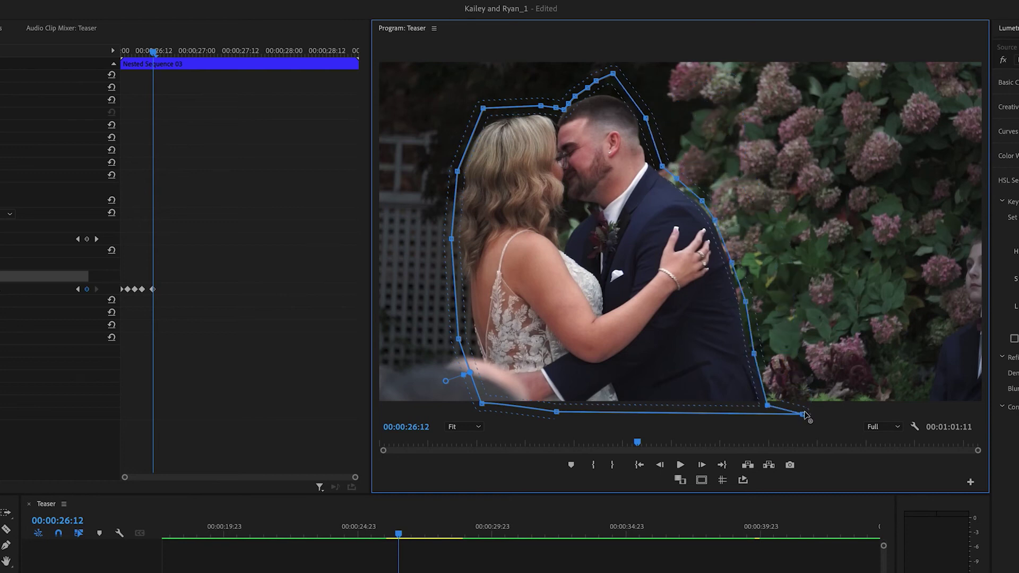
{"action": "left_click_drag", "start_coordinate": [803, 414], "coordinate": [687, 419]}
Move the whole mask to follow the kissing couple at 00:00:26:17 and again at 00:00:26:22
{"action": "left_click", "coordinate": [171, 52]}
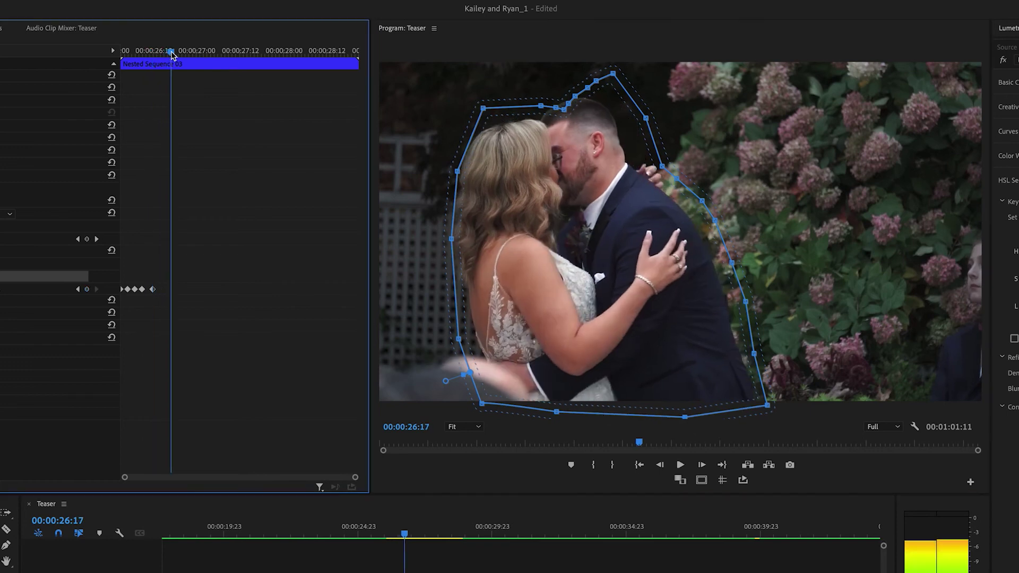
{"action": "left_click_drag", "start_coordinate": [543, 187], "coordinate": [531, 187]}
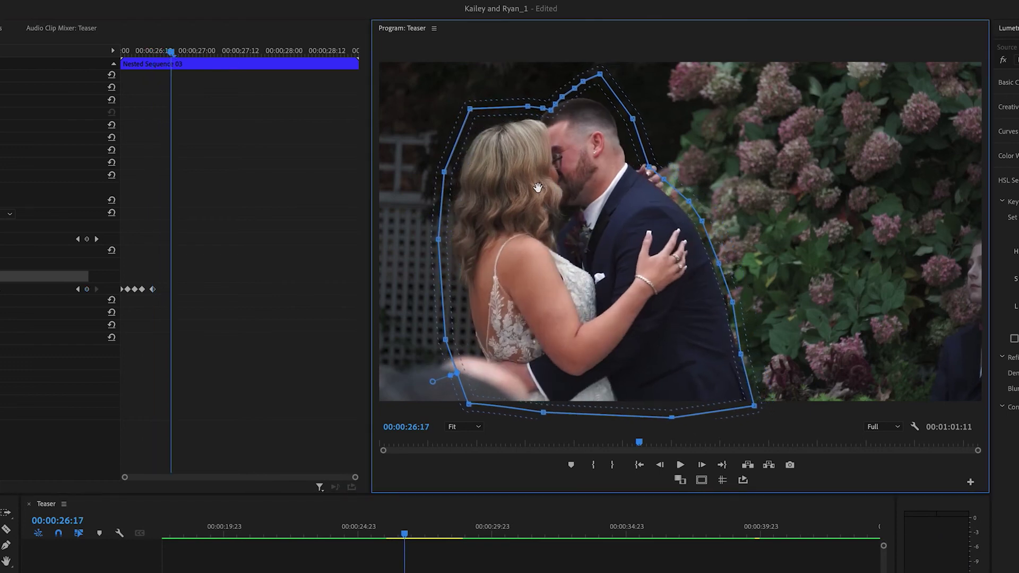
{"action": "key", "text": "Right"}
{"action": "left_click", "coordinate": [188, 52]}
{"action": "left_click_drag", "start_coordinate": [635, 292], "coordinate": [627, 298]}
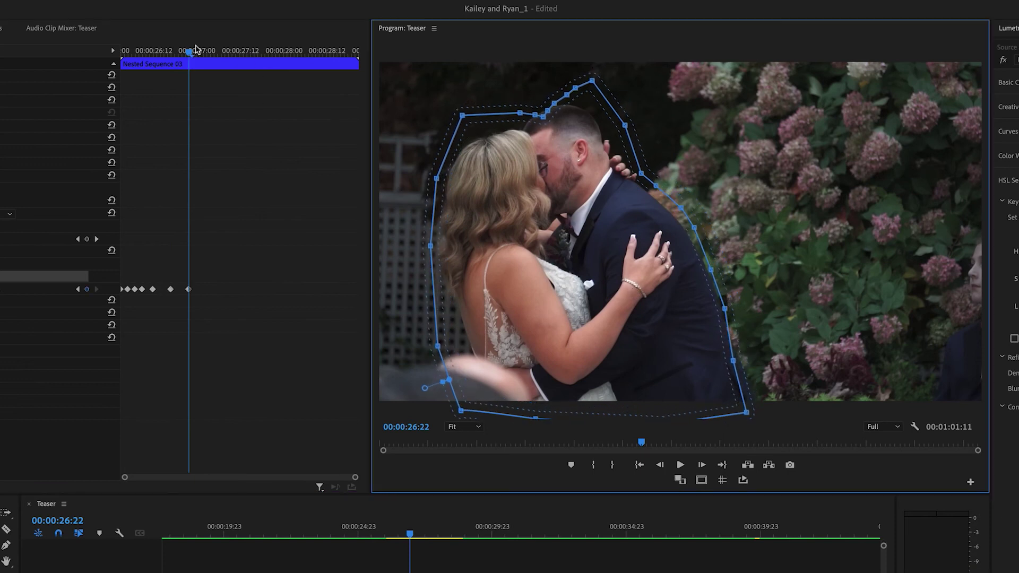
At 00:00:27:02, extend the mask around the groom's lower back and tighten it behind and above his head
{"action": "left_click_drag", "start_coordinate": [196, 52], "coordinate": [203, 52]}
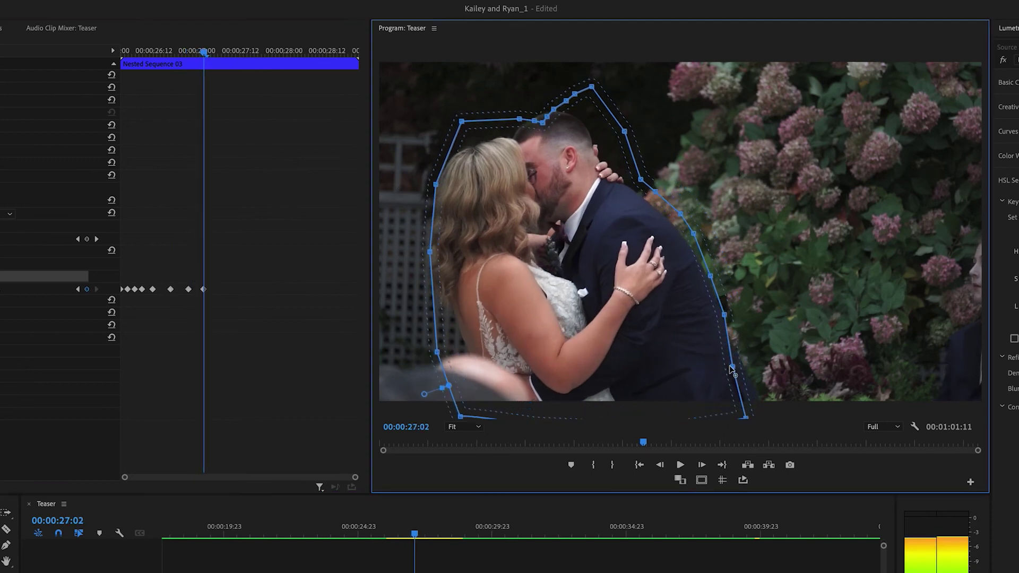
{"action": "left_click_drag", "start_coordinate": [733, 367], "coordinate": [750, 367]}
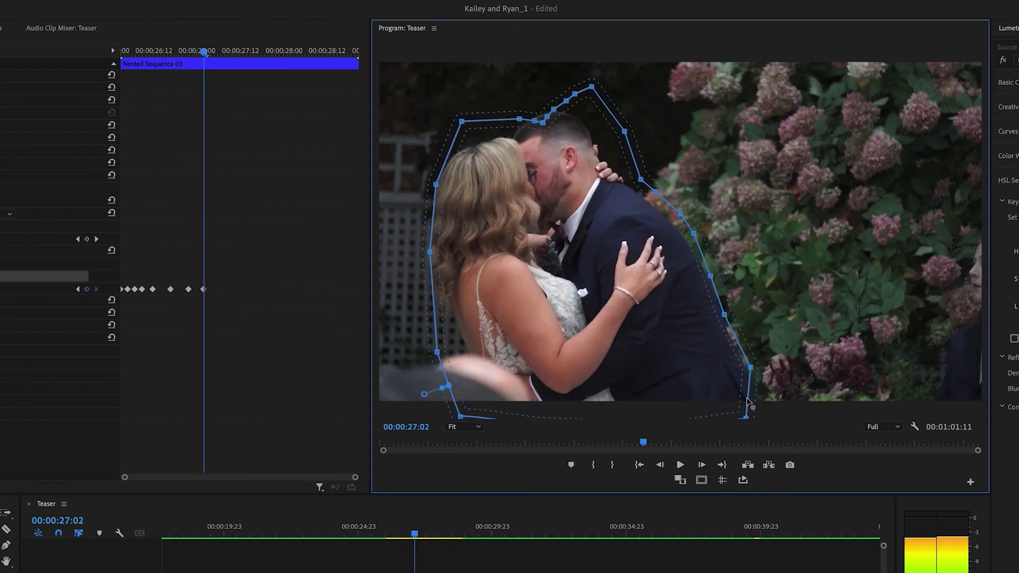
{"action": "left_click_drag", "start_coordinate": [745, 418], "coordinate": [774, 417]}
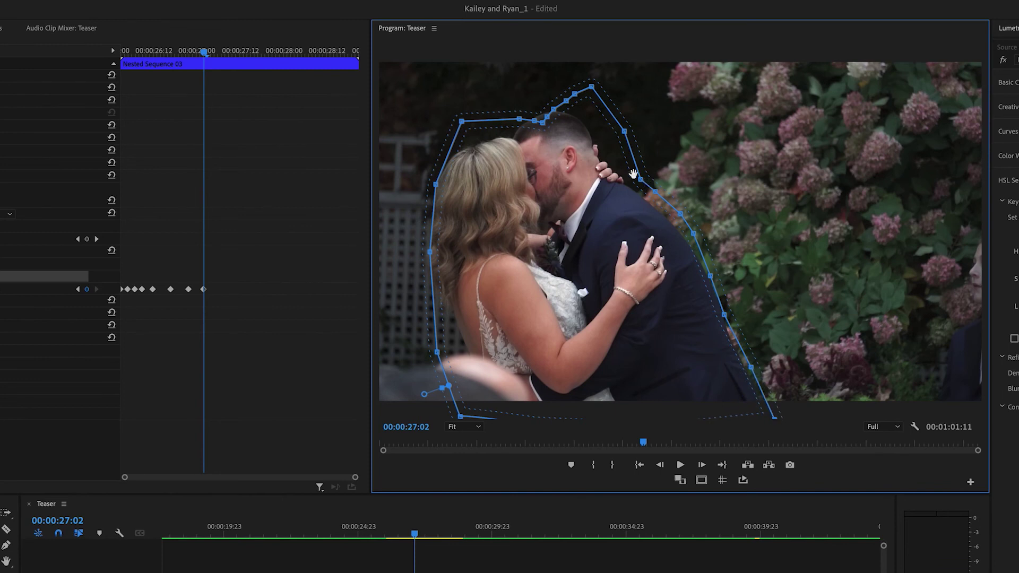
{"action": "left_click_drag", "start_coordinate": [623, 131], "coordinate": [603, 145]}
{"action": "left_click_drag", "start_coordinate": [591, 87], "coordinate": [586, 113]}
Further past 00:00:27:02, lower the mask onto the couple and widen its edge along the groom's back
{"action": "left_click_drag", "start_coordinate": [203, 52], "coordinate": [232, 53]}
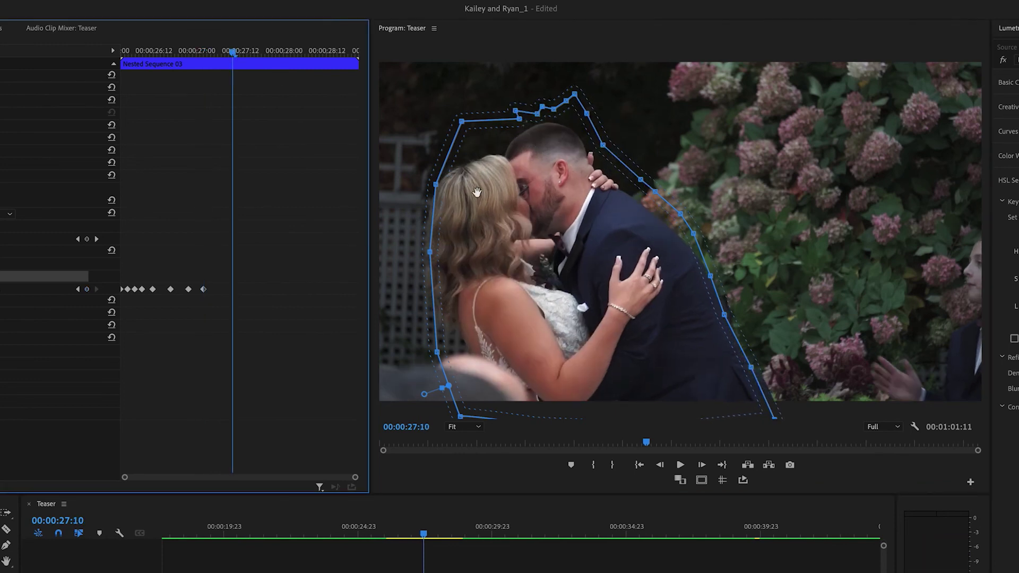
{"action": "left_click_drag", "start_coordinate": [573, 272], "coordinate": [571, 282]}
{"action": "left_click_drag", "start_coordinate": [709, 290], "coordinate": [720, 287]}
{"action": "left_click_drag", "start_coordinate": [723, 328], "coordinate": [738, 325]}
{"action": "left_click_drag", "start_coordinate": [750, 381], "coordinate": [775, 380]}
Reposition the whole mask over the couple at two further points, the last around 00:00:28:16
{"action": "left_click", "coordinate": [240, 51]}
{"action": "left_click_drag", "start_coordinate": [241, 53], "coordinate": [265, 52]}
{"action": "left_click", "coordinate": [608, 262]}
{"action": "left_click_drag", "start_coordinate": [609, 262], "coordinate": [623, 267]}
{"action": "left_click_drag", "start_coordinate": [264, 51], "coordinate": [342, 50]}
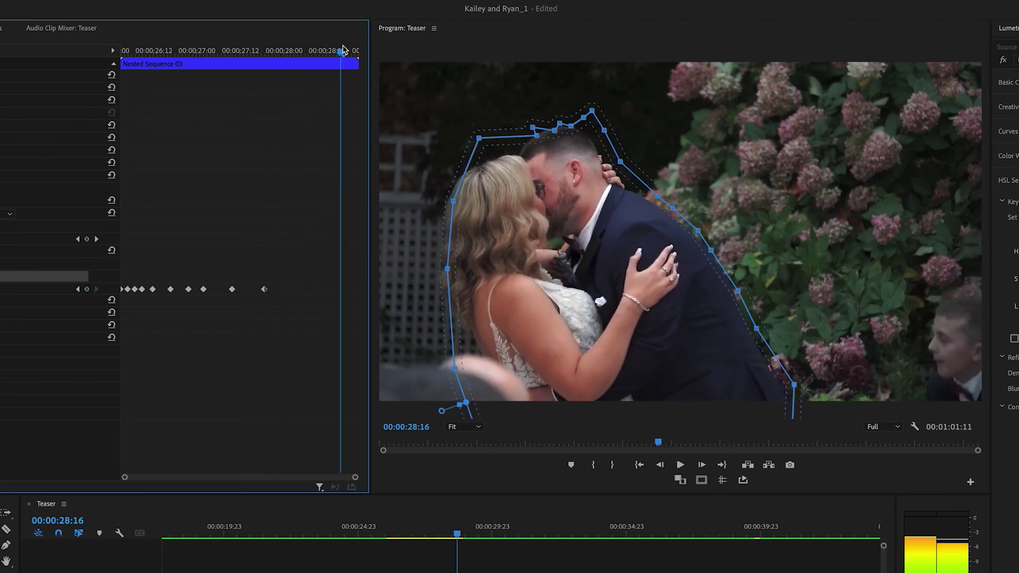
{"action": "left_click_drag", "start_coordinate": [635, 224], "coordinate": [629, 228]}
{"action": "key", "text": "Left"}
Return to the 00:00:26:09 mask keyframe and tighten the mask along the groom's back and behind his head
{"action": "left_click_drag", "start_coordinate": [334, 51], "coordinate": [151, 53]}
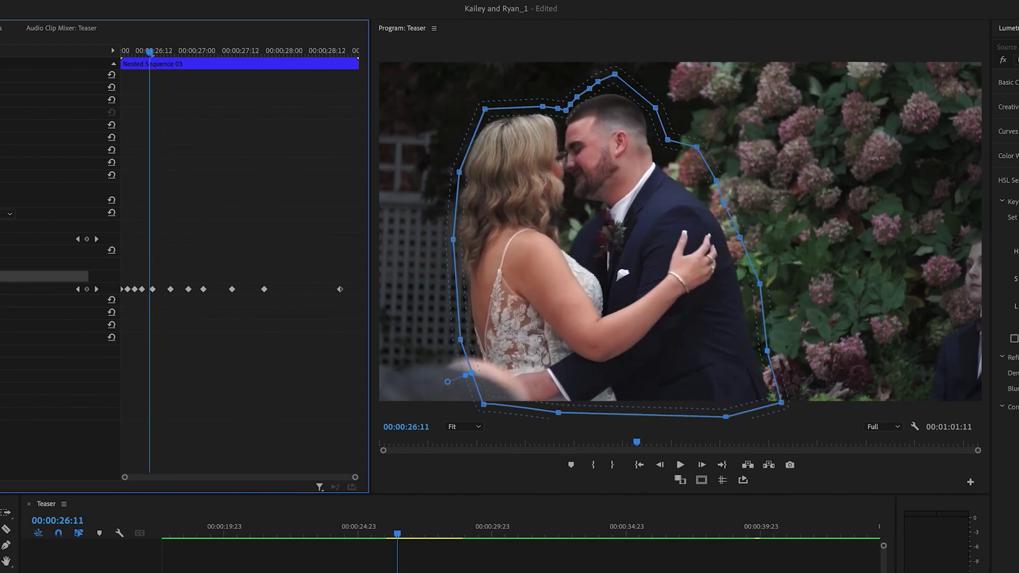
{"action": "left_click", "coordinate": [96, 290]}
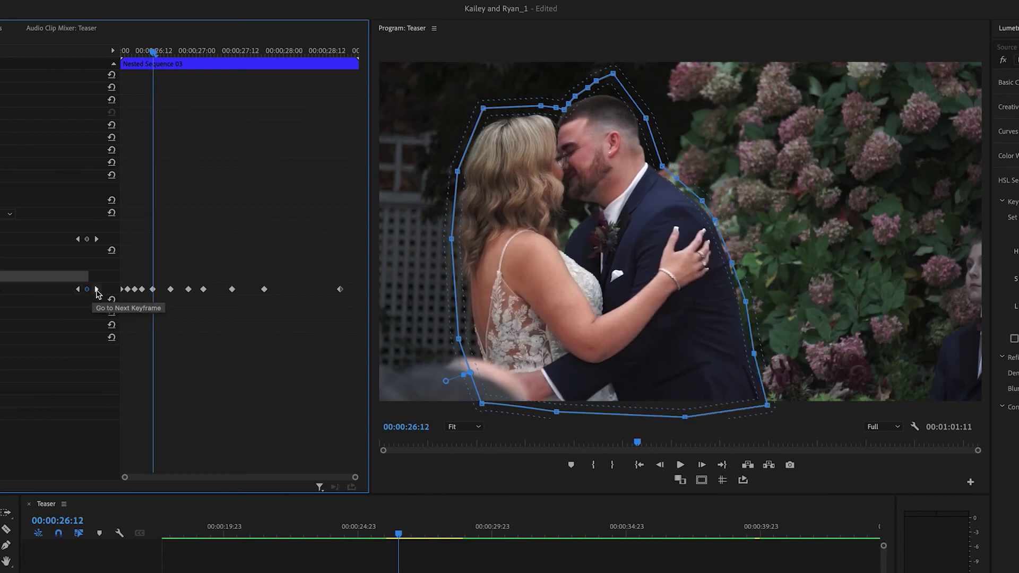
{"action": "left_click", "coordinate": [77, 289]}
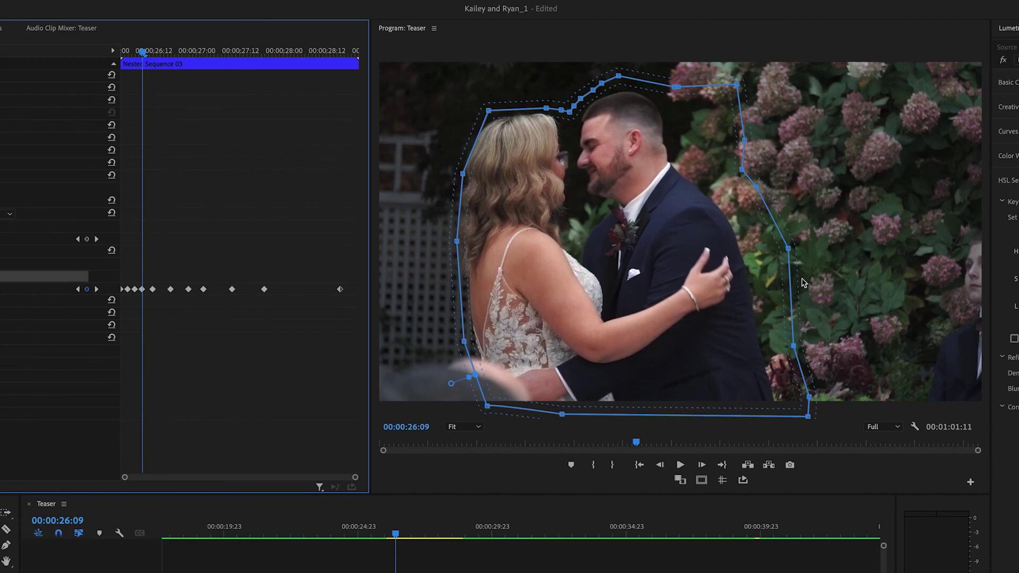
{"action": "left_click_drag", "start_coordinate": [797, 348], "coordinate": [776, 351]}
{"action": "left_click_drag", "start_coordinate": [809, 397], "coordinate": [780, 409]}
{"action": "left_click_drag", "start_coordinate": [790, 252], "coordinate": [749, 261]}
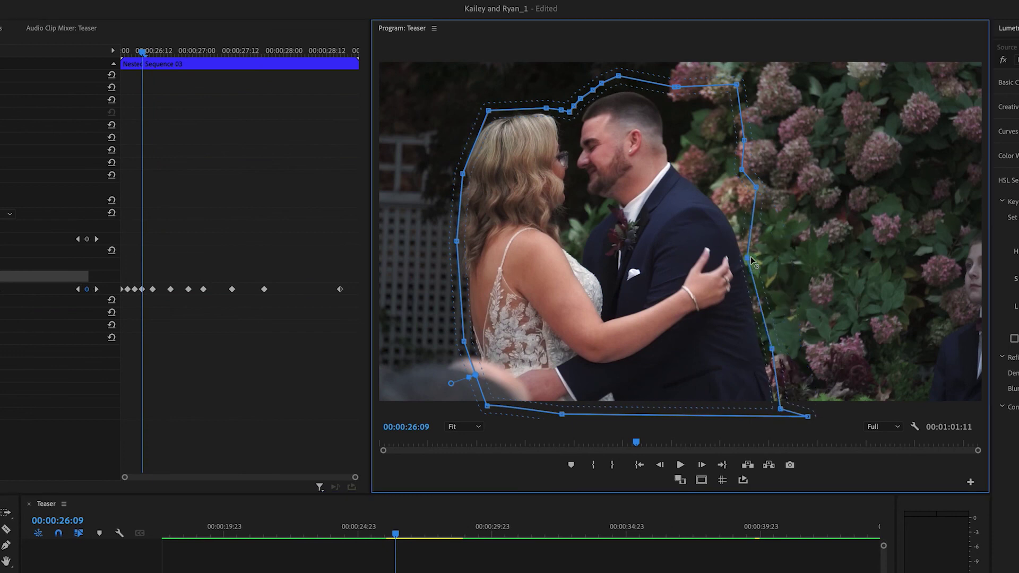
{"action": "left_click_drag", "start_coordinate": [757, 187], "coordinate": [714, 204]}
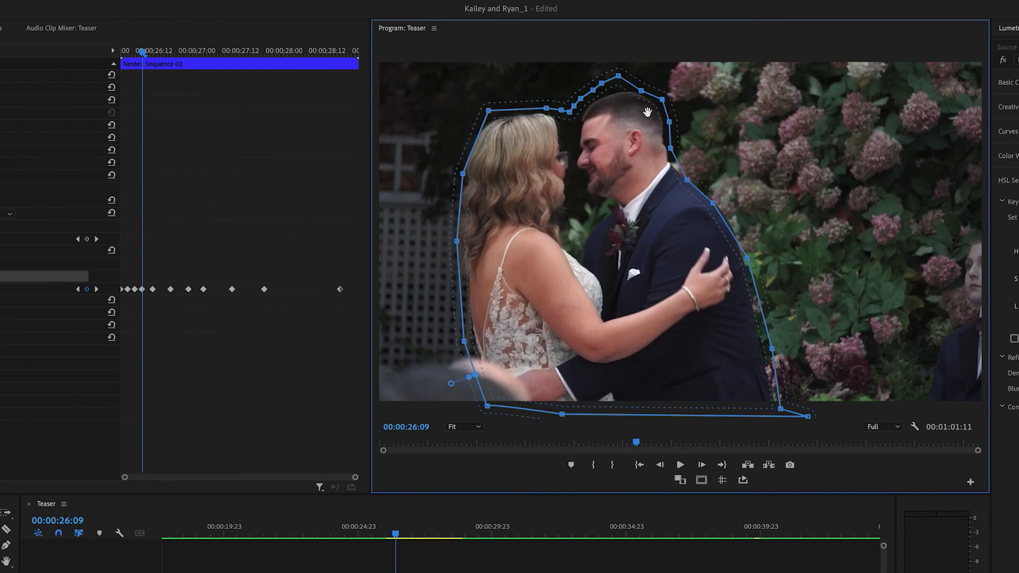
Go to the 00:00:26:07 mask keyframe and tighten the mask behind the groom's head and shoulder
{"action": "left_click", "coordinate": [77, 289]}
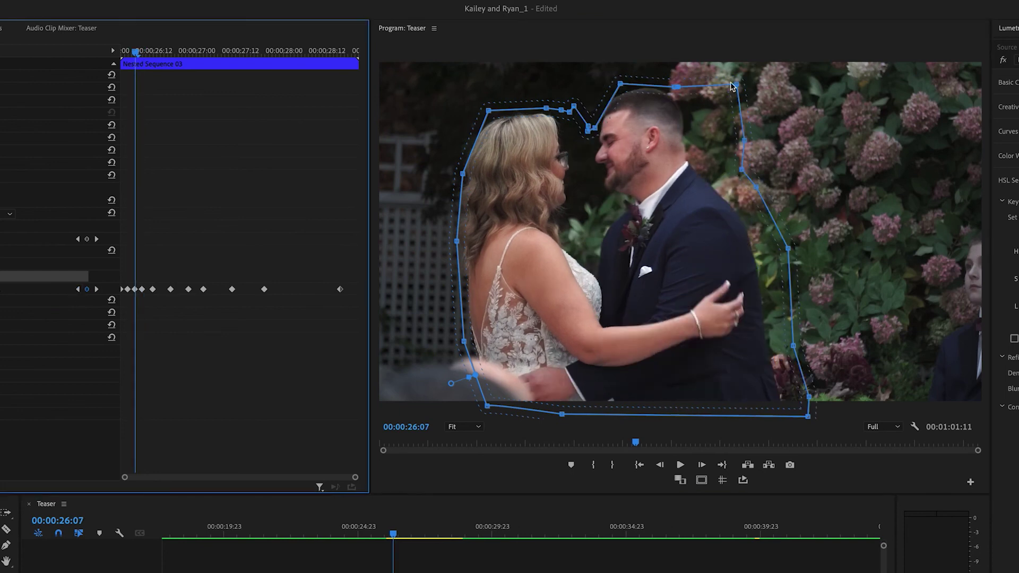
{"action": "left_click_drag", "start_coordinate": [738, 83], "coordinate": [701, 169]}
{"action": "left_click_drag", "start_coordinate": [741, 170], "coordinate": [754, 225]}
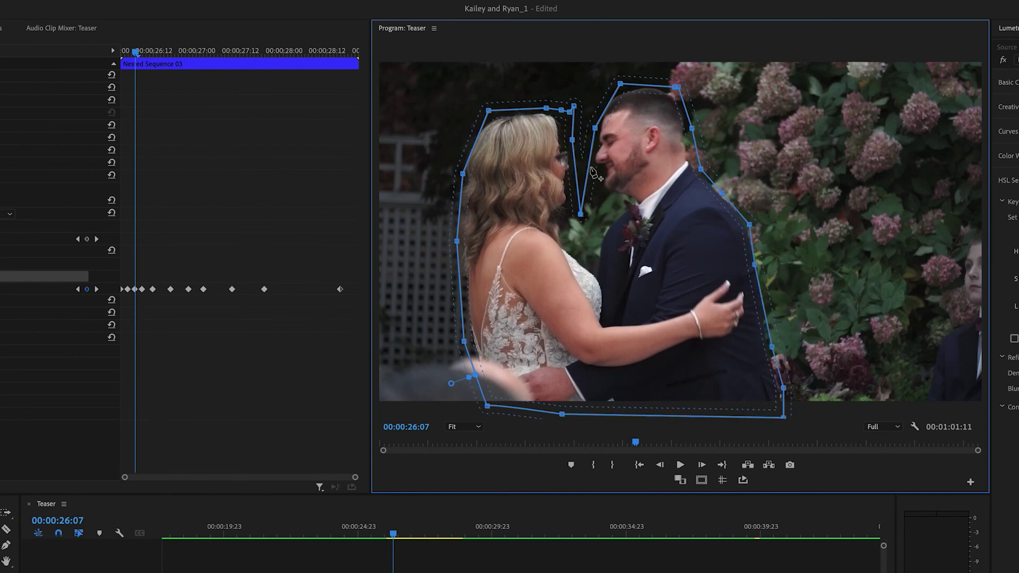
{"action": "left_click_drag", "start_coordinate": [588, 169], "coordinate": [597, 183]}
Go to the 00:00:26:05 mask keyframe and pull the mask closer to the groom's neck, shoulder and back
{"action": "left_click", "coordinate": [77, 290]}
{"action": "left_click", "coordinate": [96, 290]}
{"action": "left_click", "coordinate": [80, 289]}
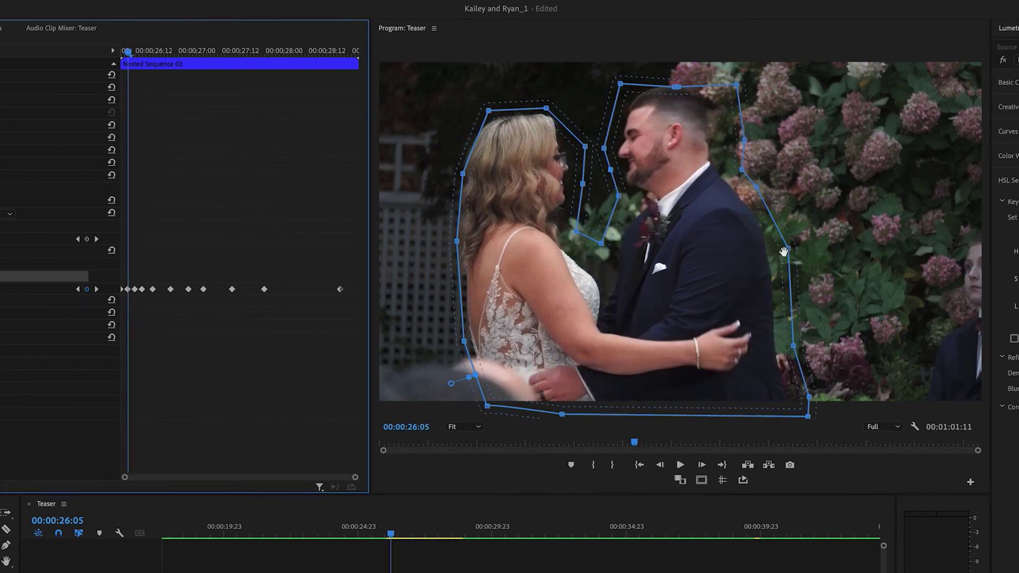
{"action": "left_click_drag", "start_coordinate": [786, 248], "coordinate": [770, 255]}
{"action": "left_click_drag", "start_coordinate": [793, 347], "coordinate": [782, 350]}
{"action": "left_click_drag", "start_coordinate": [741, 170], "coordinate": [745, 198]}
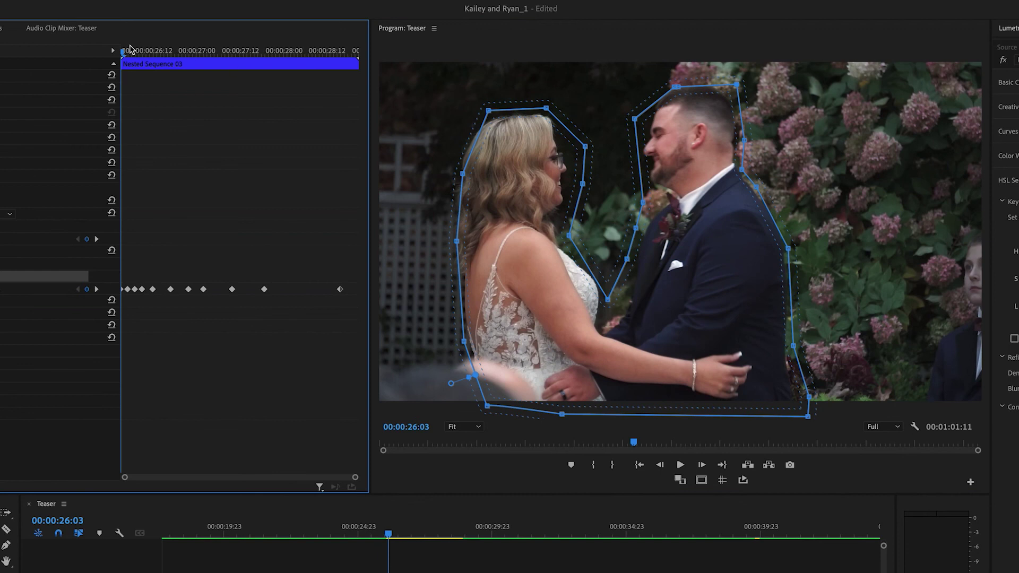
Compare the masked skin correction at 00:00:27:14 with the Lumetri Color effect disabled and enabled
{"action": "mouse_move", "coordinate": [130, 49]}
{"action": "left_mouse_down"}
{"action": "mouse_move", "coordinate": [337, 53]}
{"action": "mouse_move", "coordinate": [133, 53]}
{"action": "left_mouse_up"}
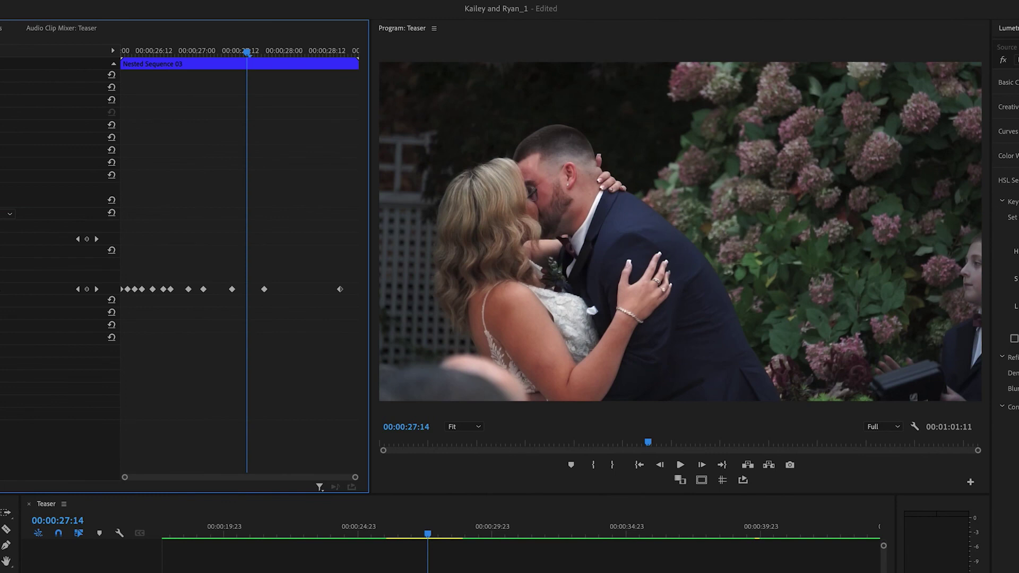
{"action": "left_click", "coordinate": [1002, 60]}
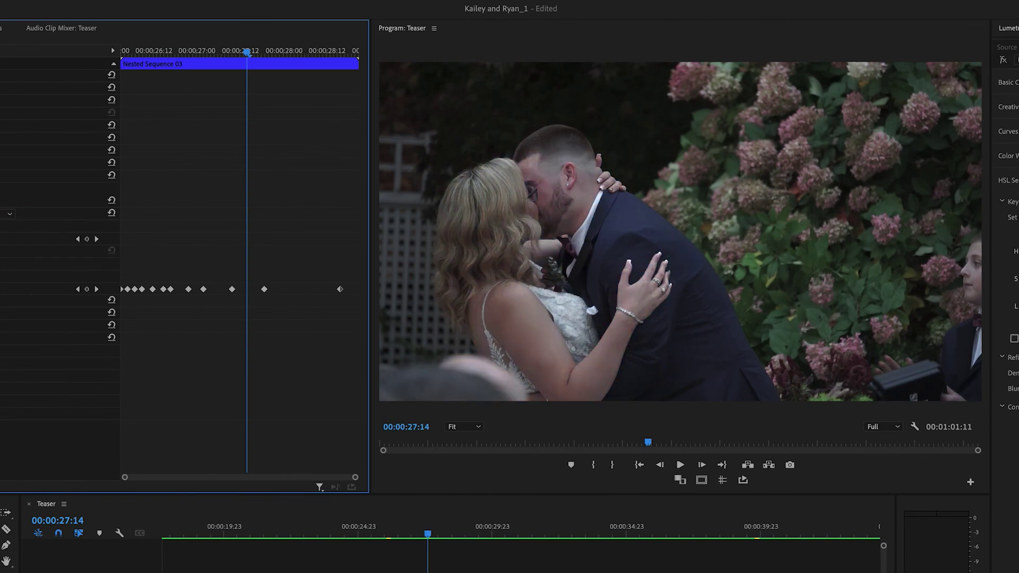
{"action": "left_click", "coordinate": [1003, 60]}
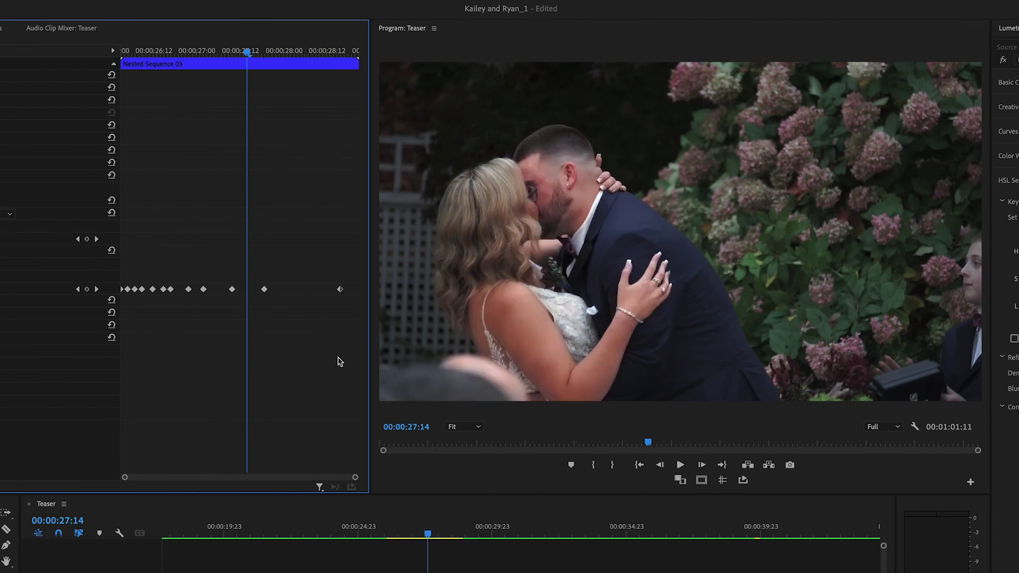
At 00:00:27:14, reshape the lower part of the couple's mask to exclude the blurred head in the foreground
{"action": "left_click", "coordinate": [2, 276]}
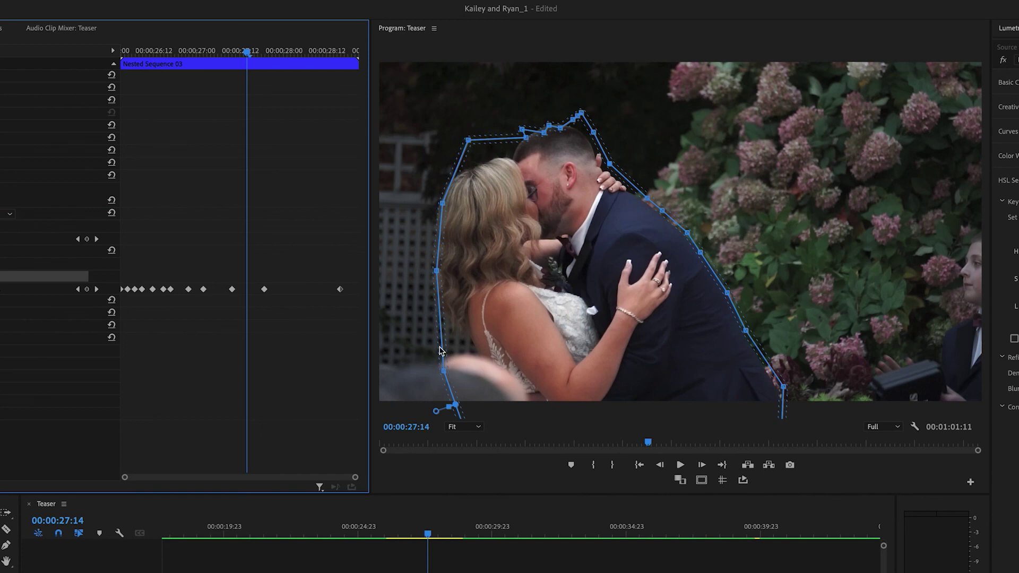
{"action": "left_click_drag", "start_coordinate": [444, 373], "coordinate": [553, 401]}
{"action": "left_click_drag", "start_coordinate": [551, 423], "coordinate": [517, 406]}
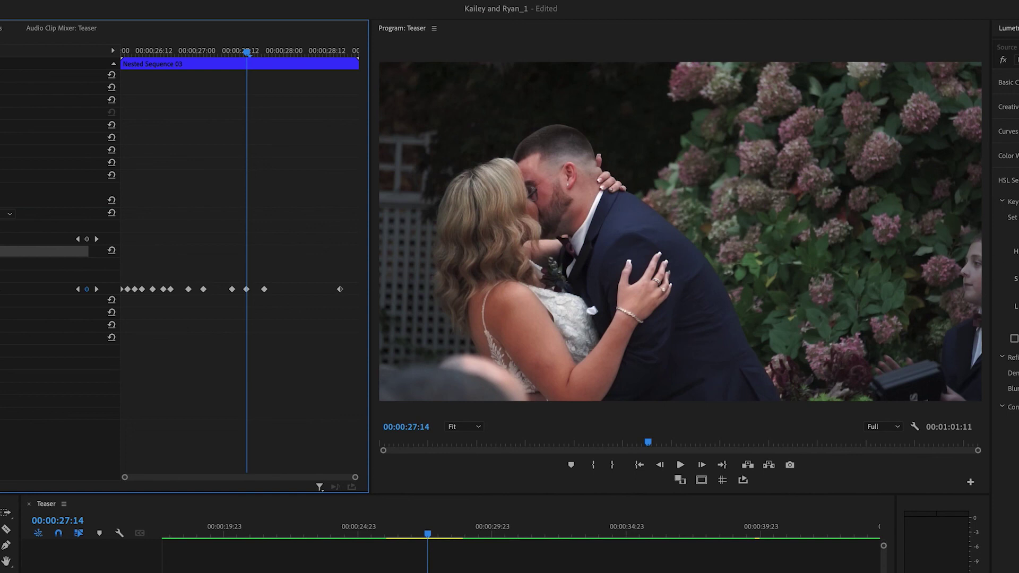
Add a second freeform Lumetri Color mask around the bystander beside the hydrangeas and adjust its outline at 00:00:27:15
{"action": "left_click", "coordinate": [969, 231]}
{"action": "left_click", "coordinate": [925, 291]}
{"action": "left_click", "coordinate": [929, 388]}
{"action": "left_click", "coordinate": [971, 409]}
{"action": "left_click", "coordinate": [977, 214]}
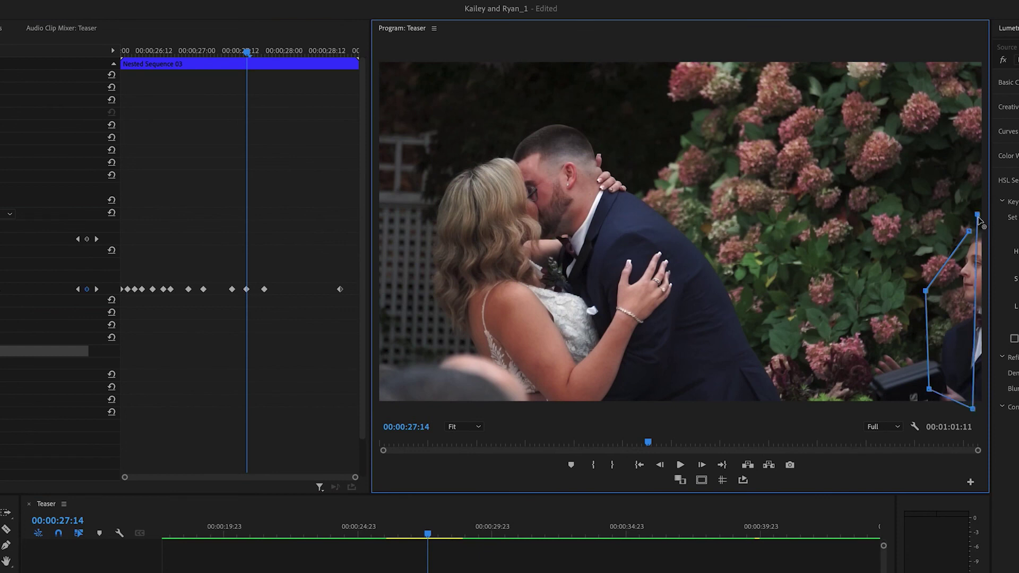
{"action": "key", "text": "Right"}
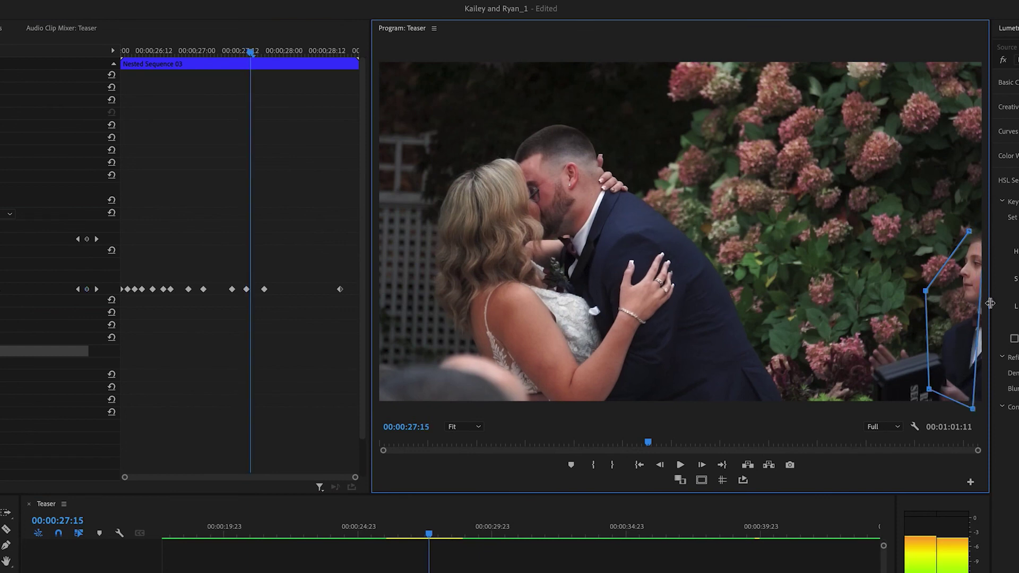
{"action": "left_click_drag", "start_coordinate": [924, 296], "coordinate": [946, 303]}
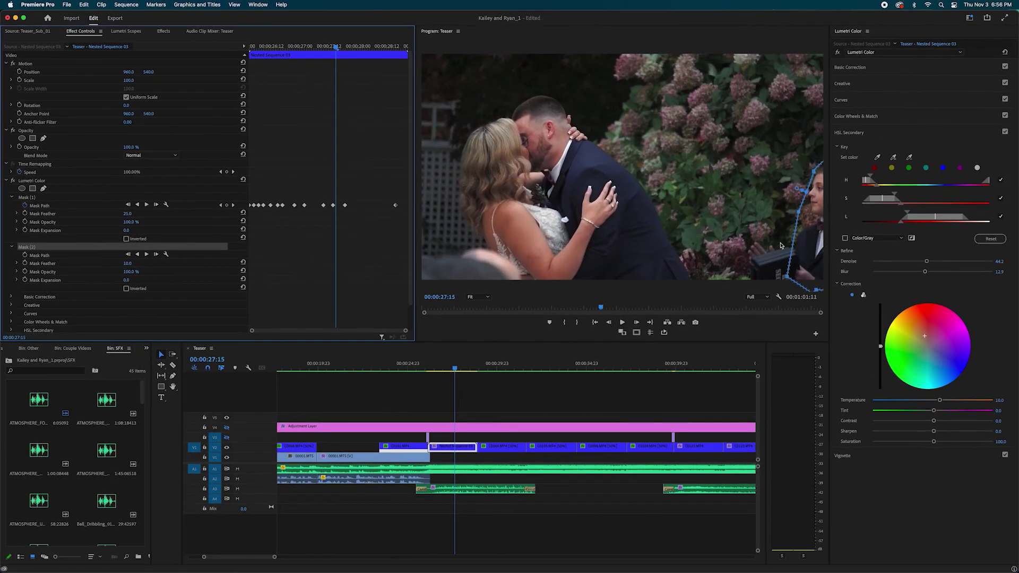
Review the masked correction at 00:00:27:13 with the second mask deselected
{"action": "left_click", "coordinate": [807, 240]}
{"action": "left_click_drag", "start_coordinate": [436, 366], "coordinate": [453, 366]}
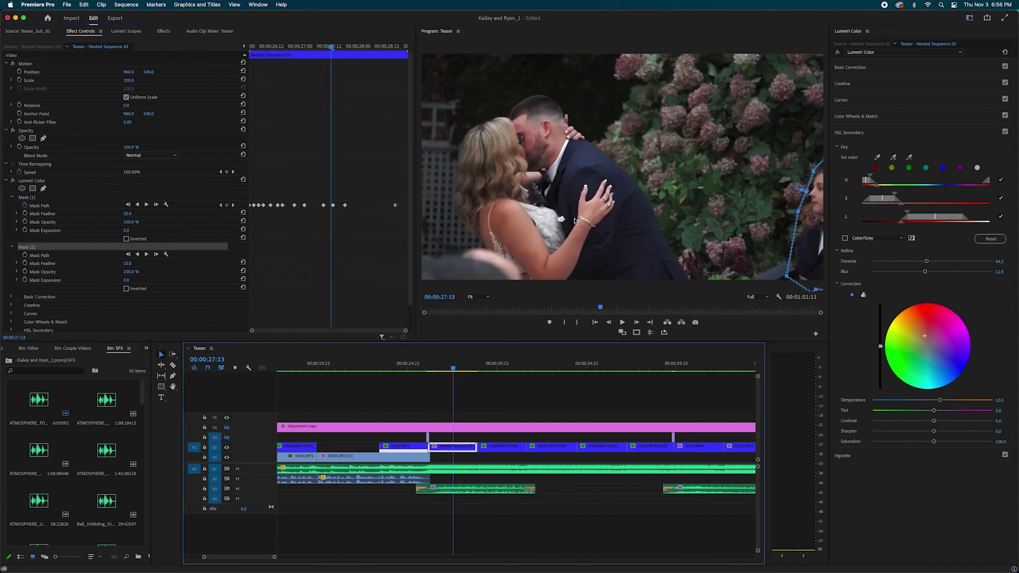
{"action": "left_click", "coordinate": [475, 381]}
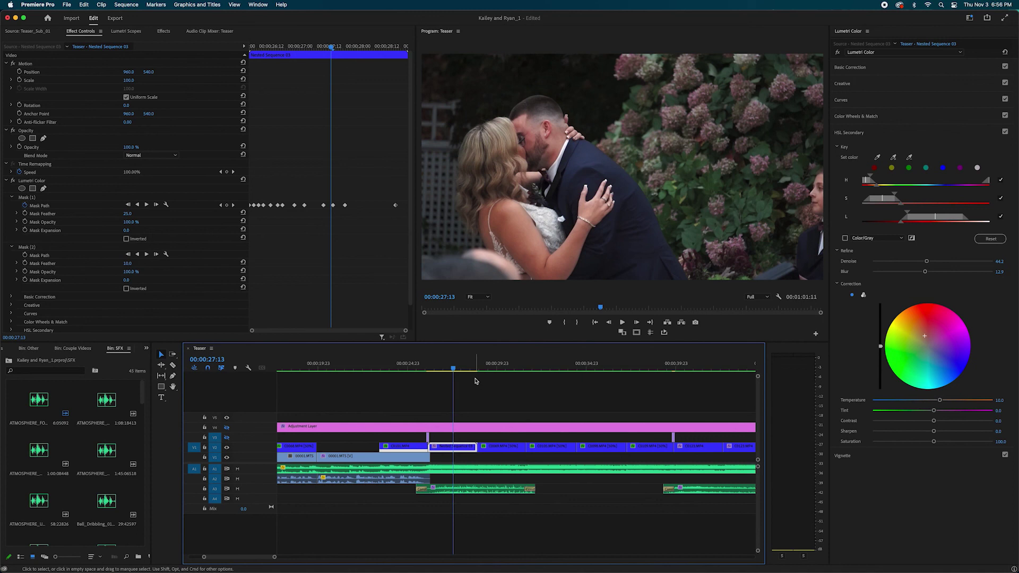